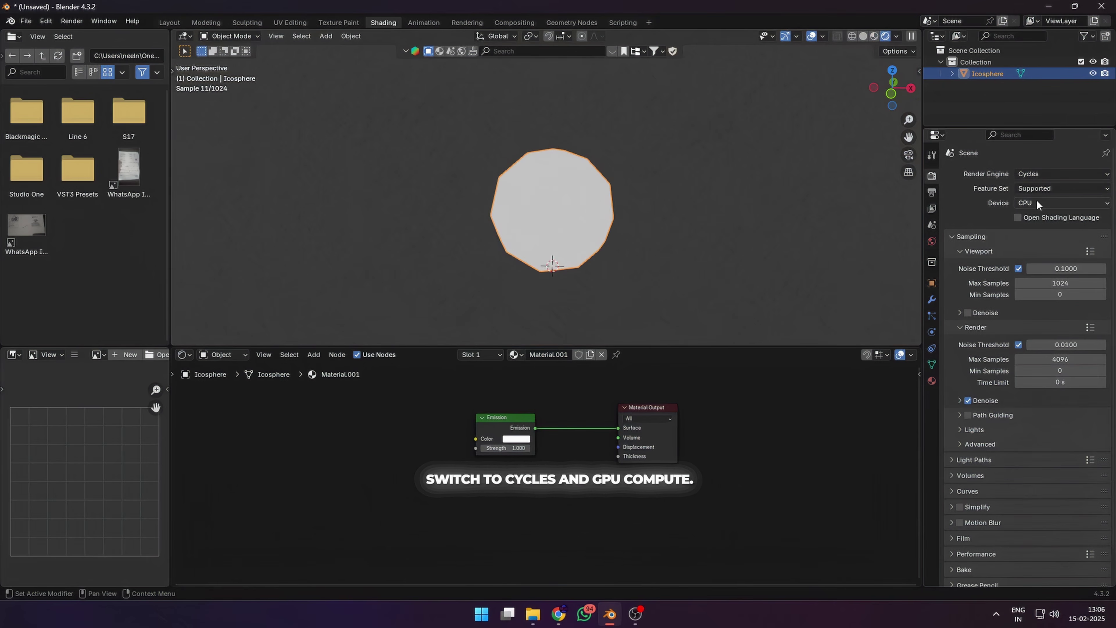
Set the Cycles render device to GPU Compute
click(1035, 199)
click(1041, 224)
Add a Mix Color node to the icosphere's material, below the Emission node
key(shift+a)
text(mi)
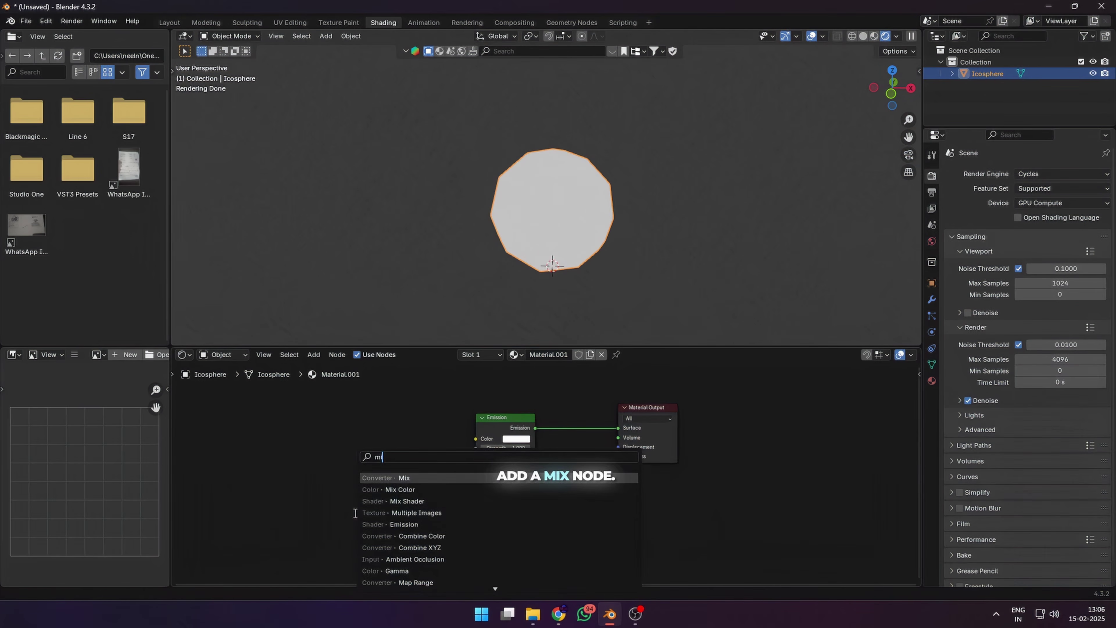
click(428, 489)
click(405, 468)
scroll(411, 525, up, 2)
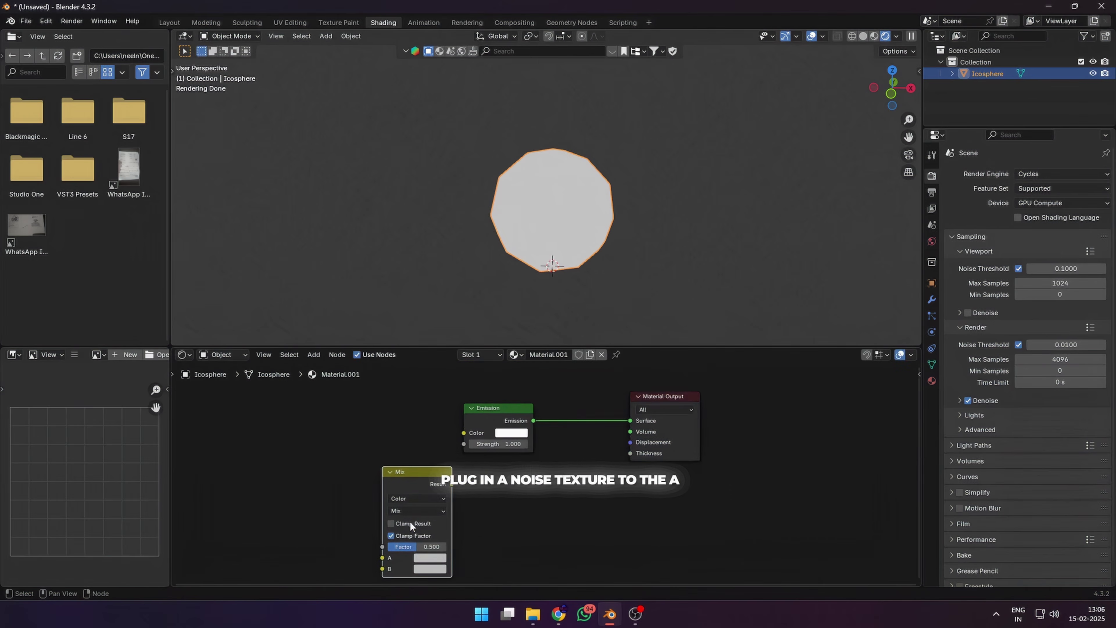
Add a Noise Texture feeding its Fac into the Mix node's A input, and preview the Mix node on the surface
middle_drag(410, 522, 408, 479)
drag(302, 483, 273, 458)
text(nois)
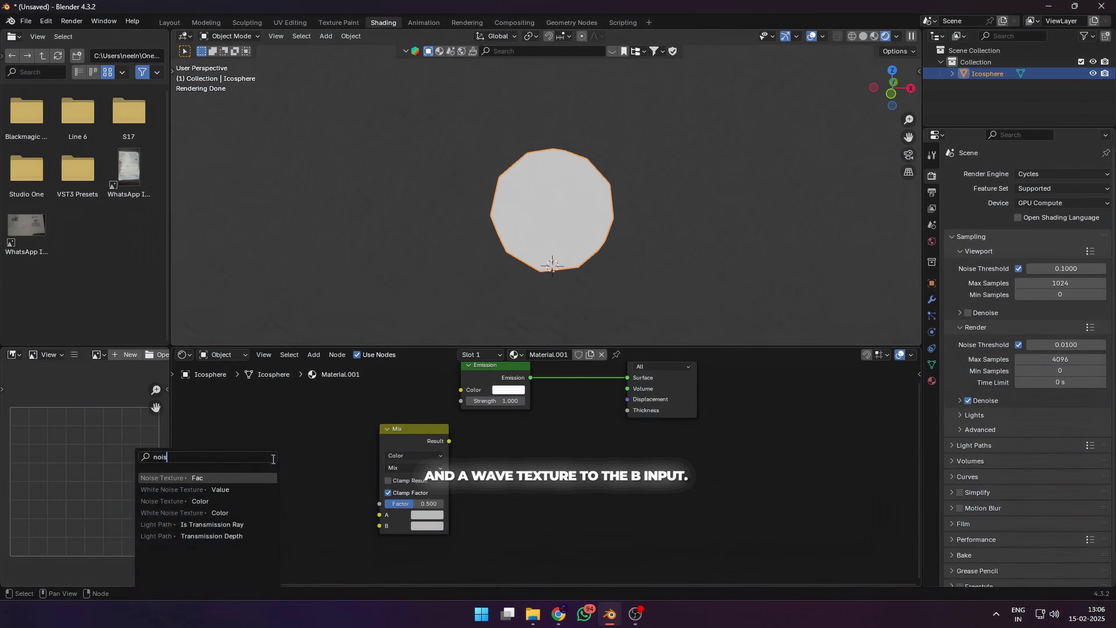
click(270, 477)
click(288, 442)
ctrl+shift+click(389, 432)
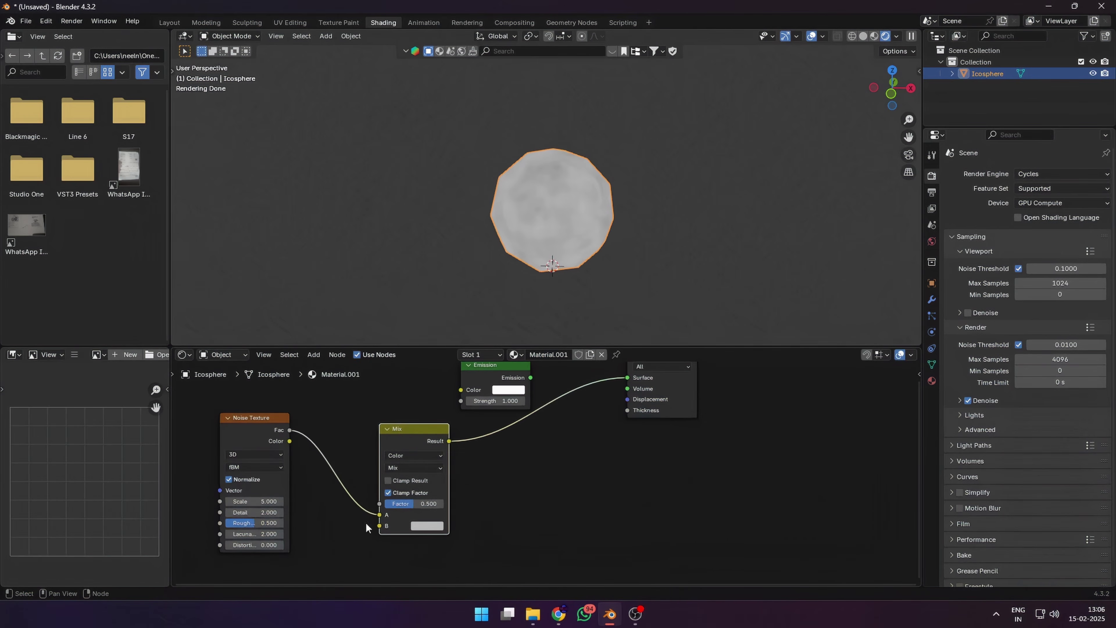
Add a Wave Texture below the Mix node and connect its Color output to the Mix node's B input
middle_drag(372, 545, 462, 499)
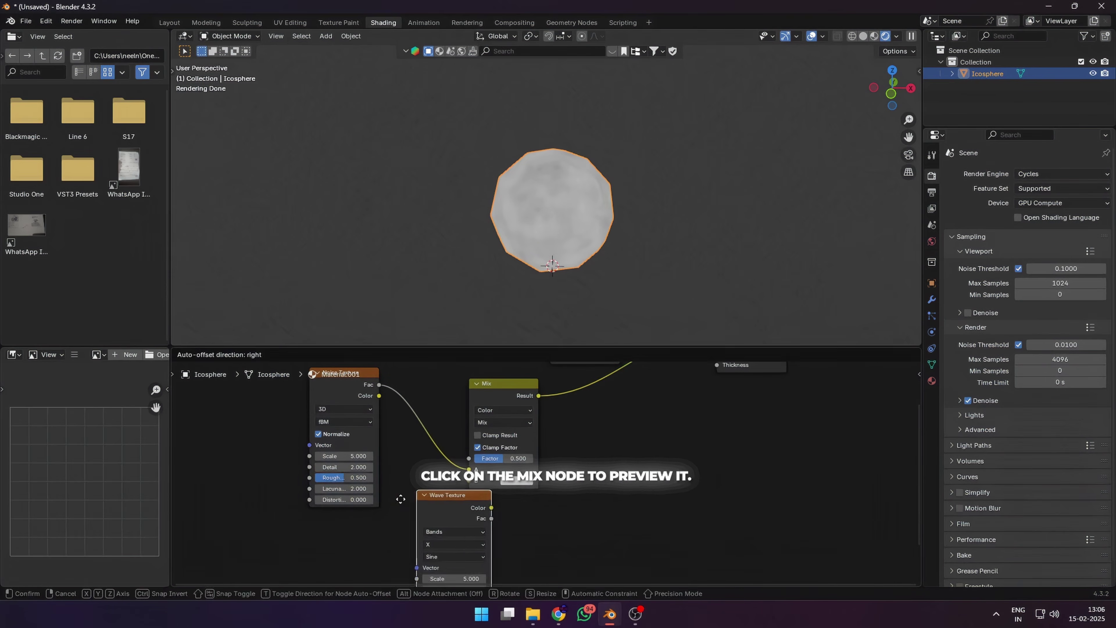
click(455, 522)
drag(462, 524, 466, 481)
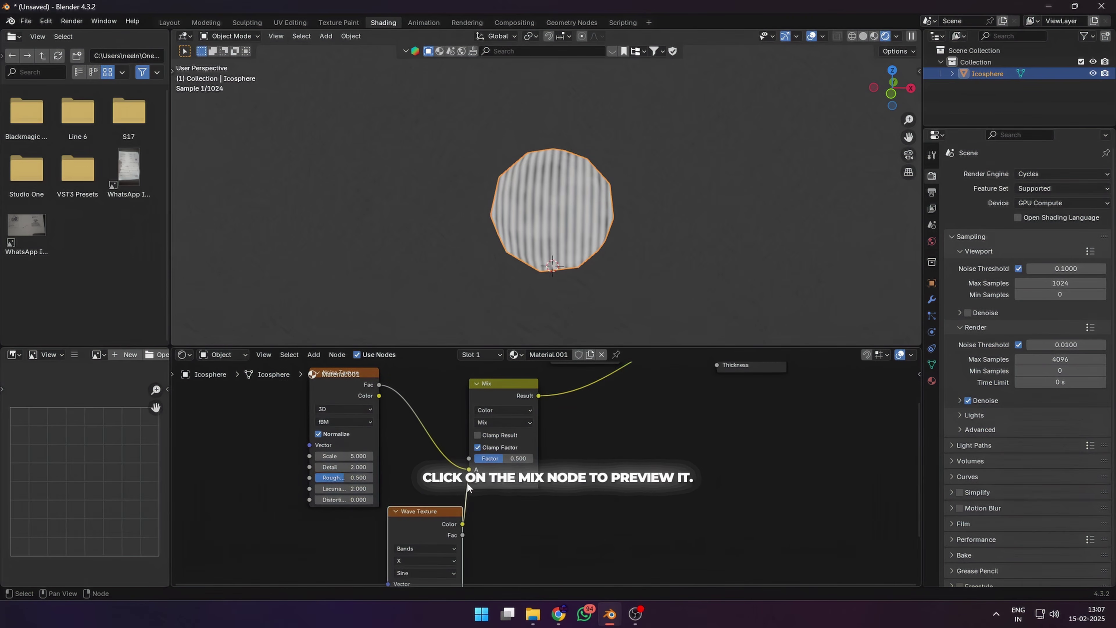
scroll(467, 481, up, 2)
click(417, 499)
click(418, 520)
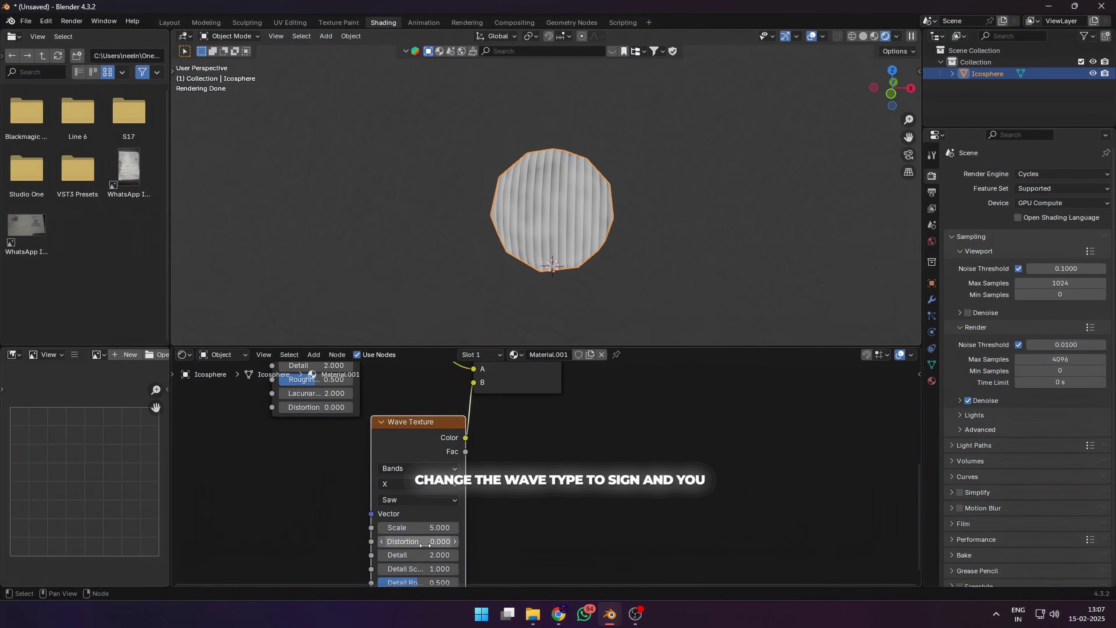
drag(423, 529, 454, 529)
Set the Mix node to Multiply with Clamp Result and factor 0.5, and the Noise Texture's scale to 49.4
middle_drag(530, 425, 456, 553)
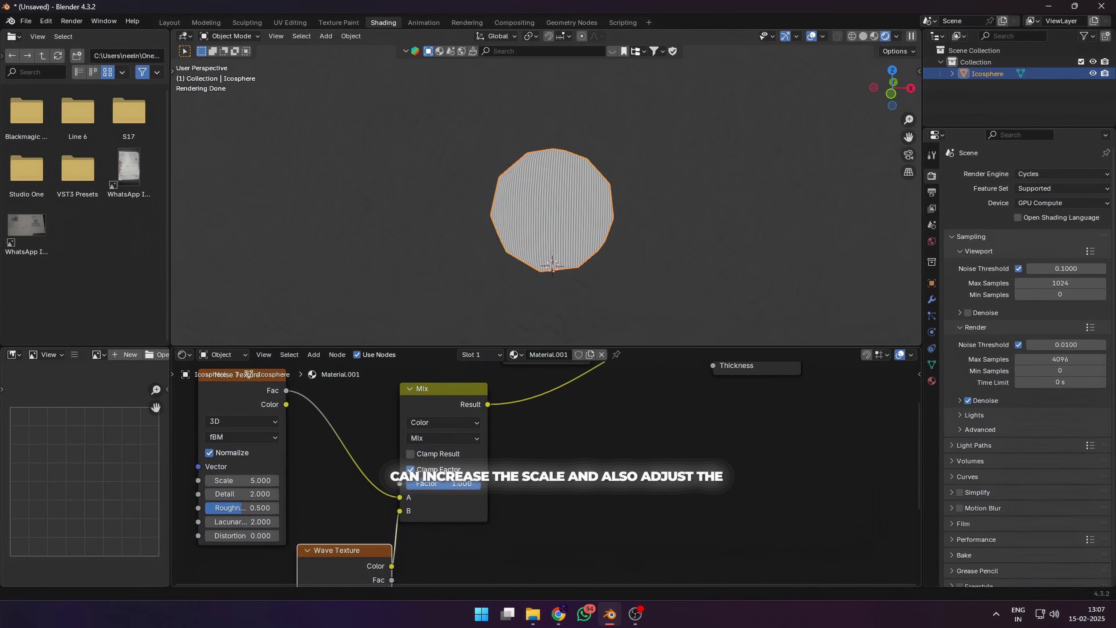
click(447, 438)
click(453, 322)
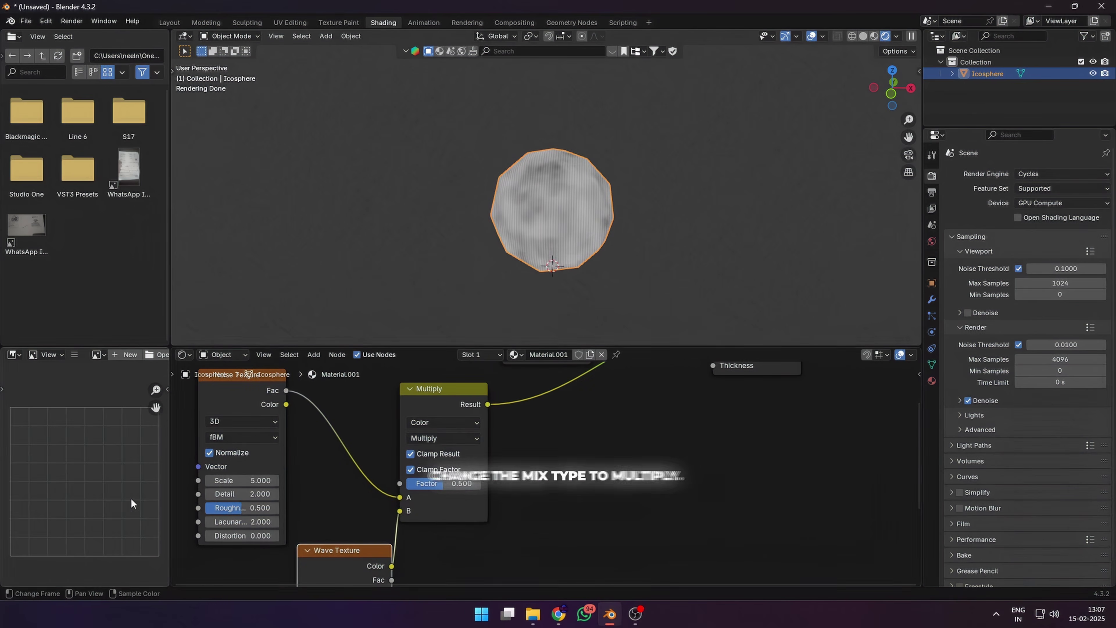
drag(235, 481, 299, 480)
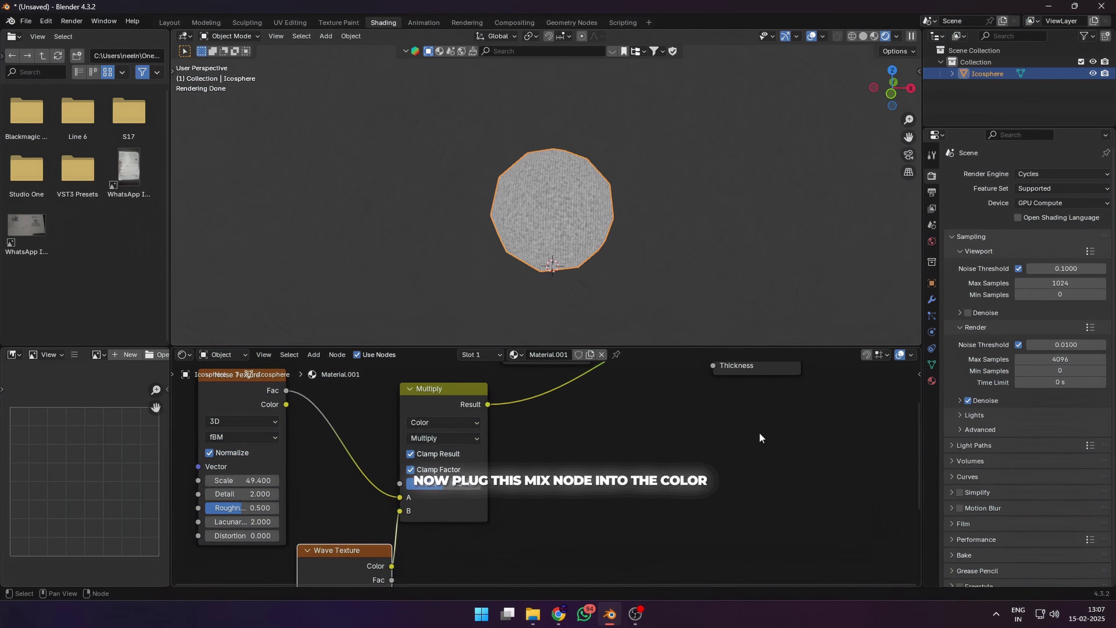
Connect the Multiply node's result to the Emission color, and the Emission output to the Material Output's Surface
scroll(479, 537, down, 3)
drag(514, 501, 519, 491)
drag(661, 480, 593, 517)
middle_drag(620, 522, 612, 446)
scroll(615, 448, down, 2)
Insert a Mix Shader node between the Emission node and the Material Output
key(shift+a)
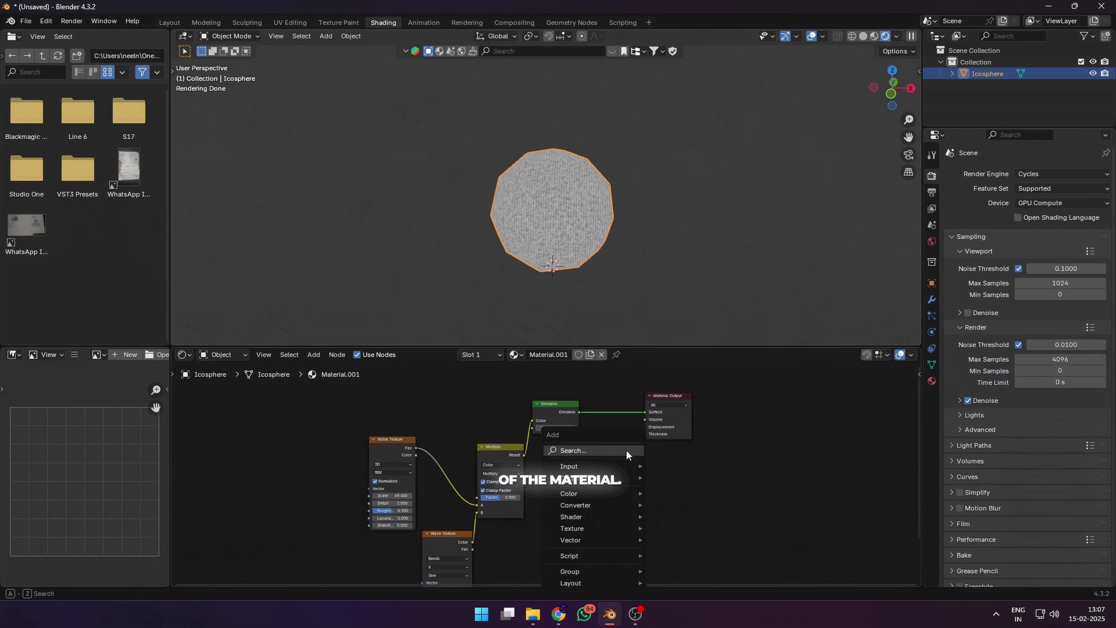
click(627, 450)
text(mix)
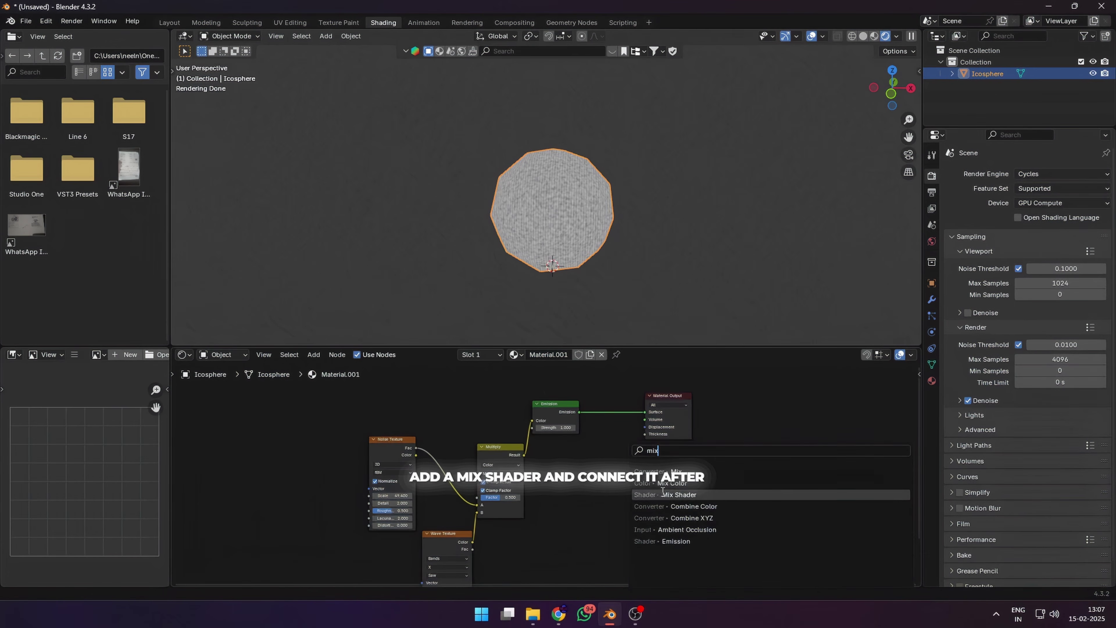
click(661, 494)
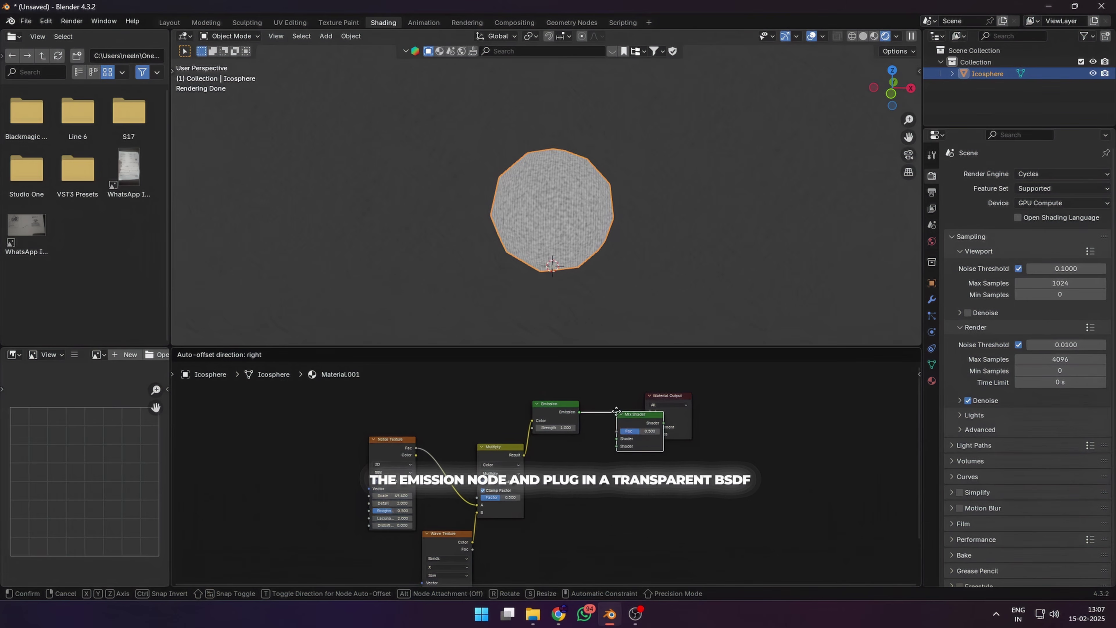
click(616, 407)
Add a Transparent BSDF node connected to the Mix Shader's second shader input
drag(617, 443, 589, 490)
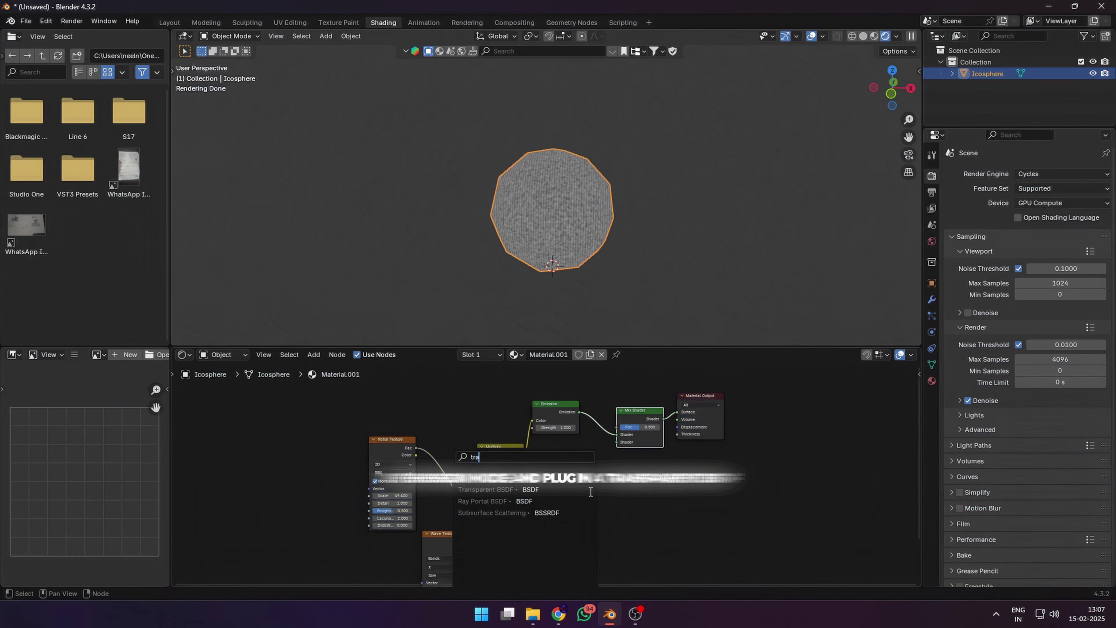
text(transpare)
key(Return)
click(545, 481)
Set the Mix Shader factor to about 0.908 and raise the Emission strength
scroll(560, 264, up, 5)
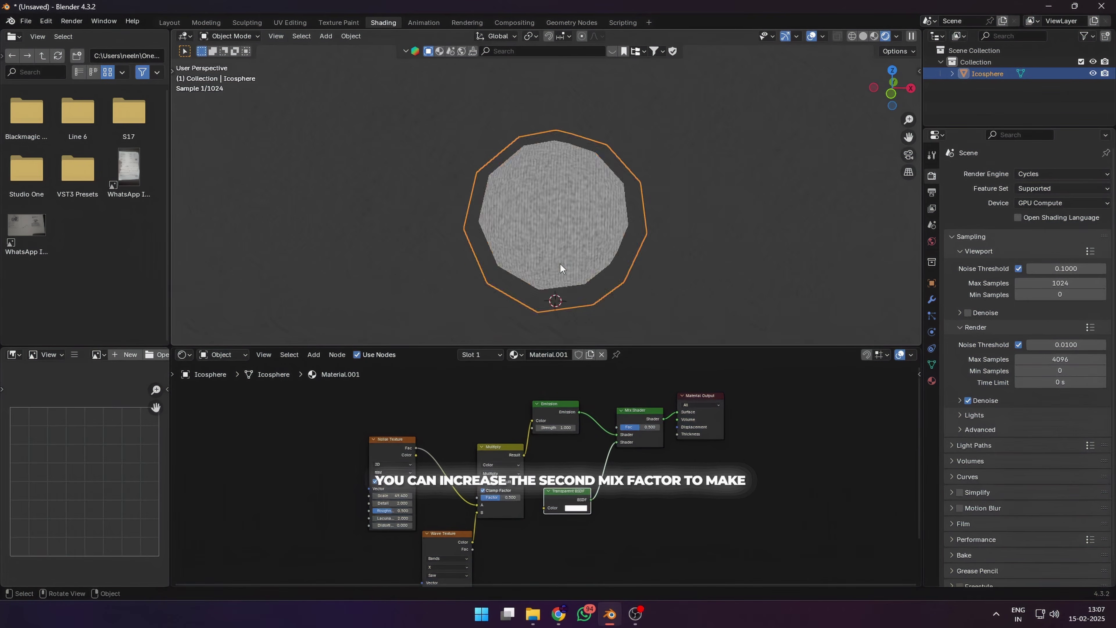
middle_drag(571, 254, 723, 155)
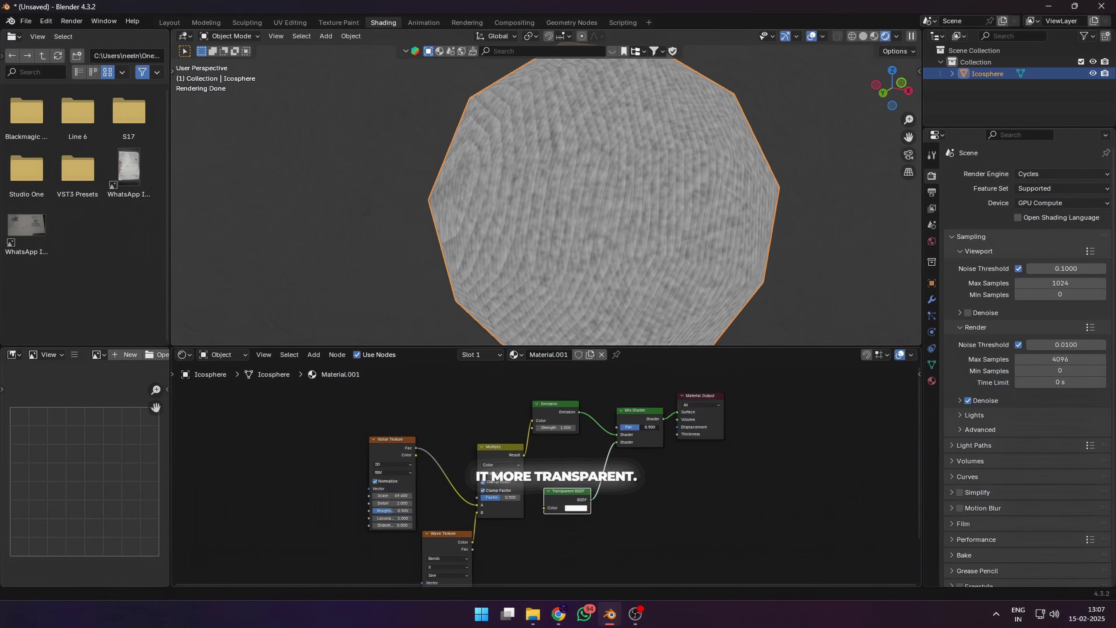
drag(633, 427, 649, 426)
drag(558, 428, 594, 428)
scroll(739, 230, down, 2)
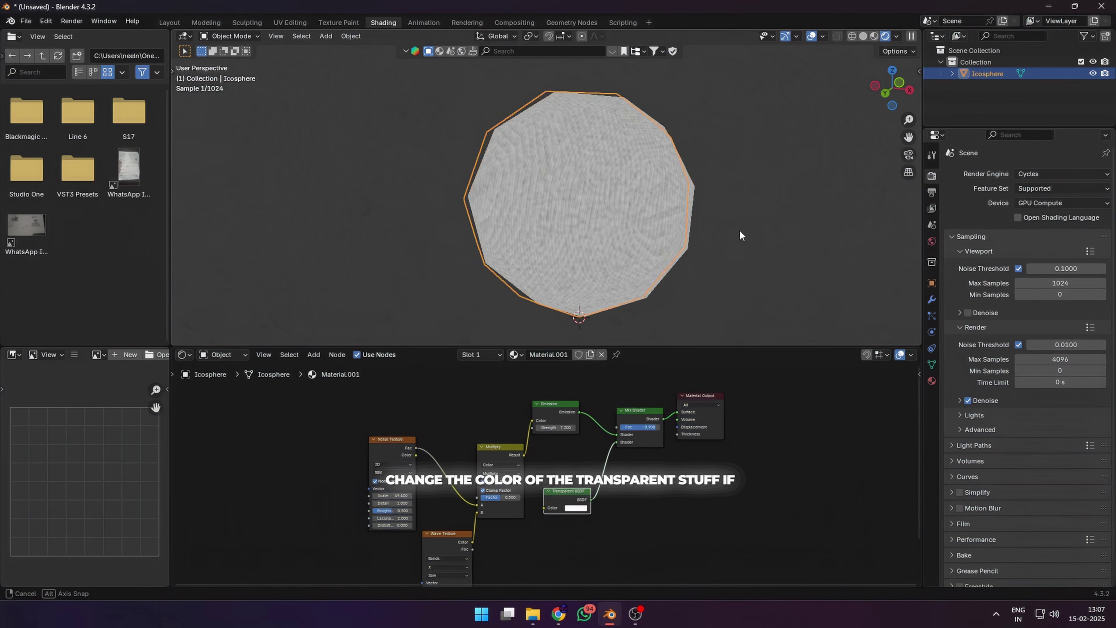
middle_drag(739, 230, 698, 254)
Set the world's background color to black
click(931, 381)
click(931, 175)
click(931, 242)
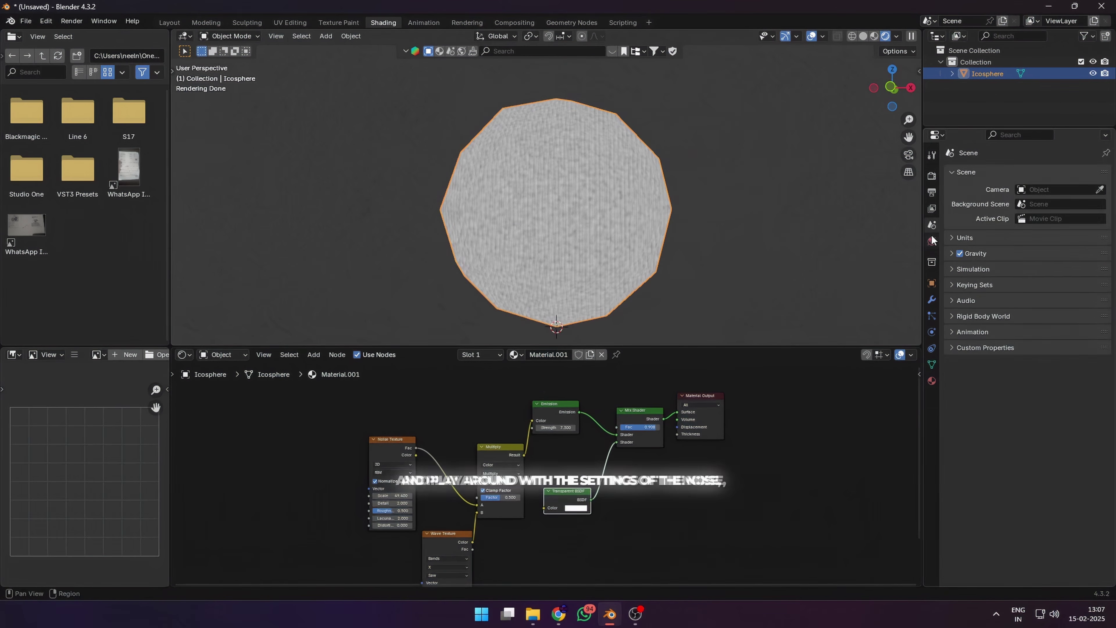
Change the Transparent BSDF color to bright blue and set the Noise Texture's scale to about 424.7
click(575, 507)
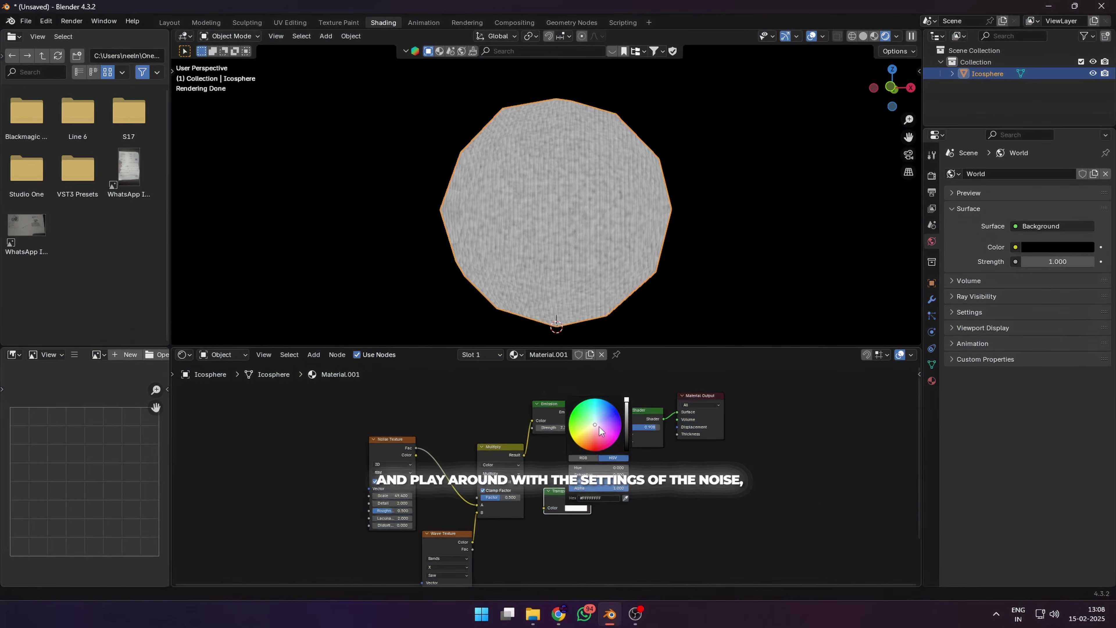
drag(600, 430, 601, 412)
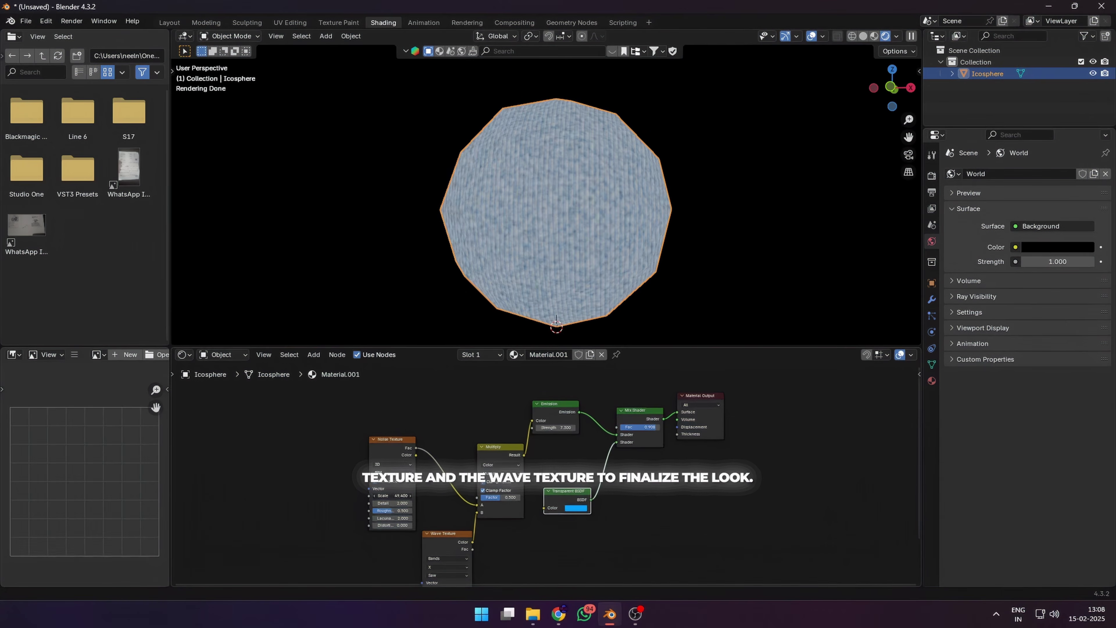
click(392, 495)
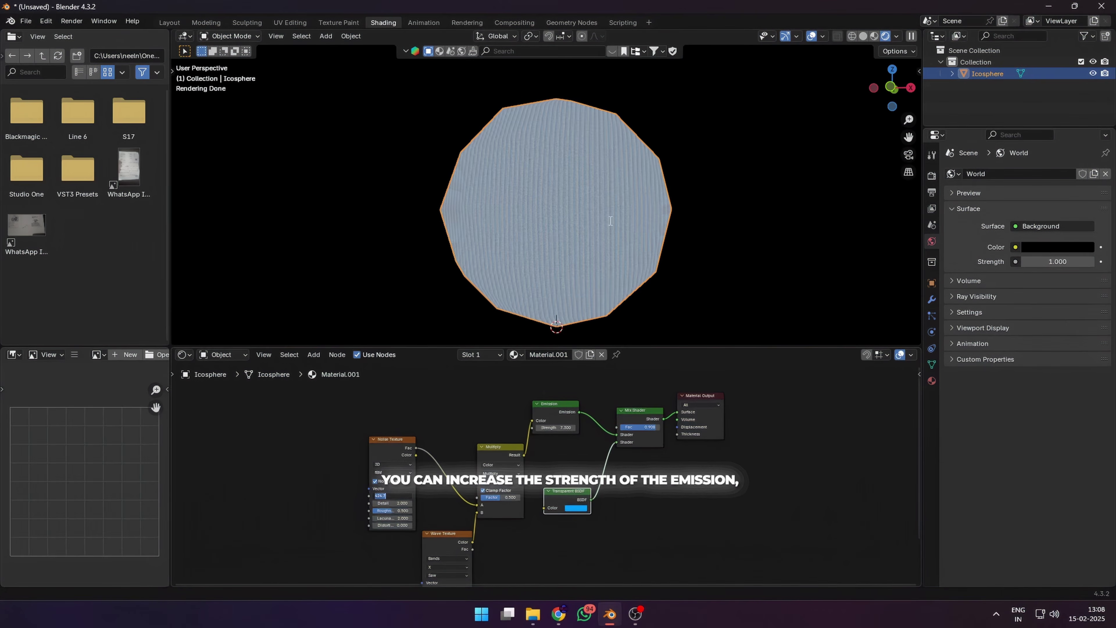
scroll(787, 296, down, 5)
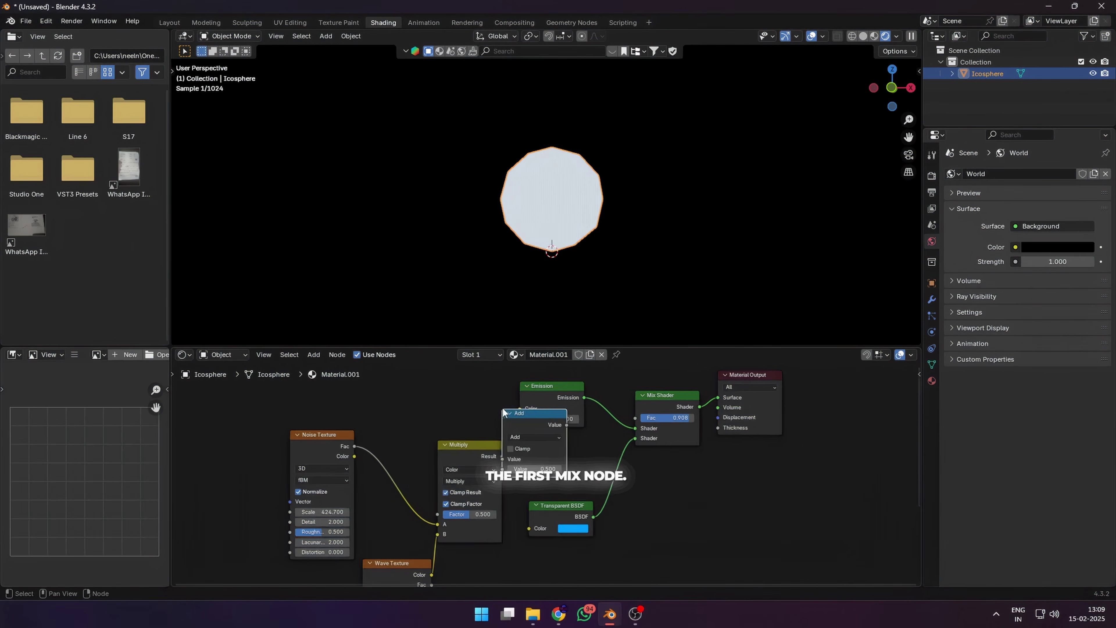
Insert the Math node between the color Multiply node and the Emission color, with its operation set to Multiply
scroll(556, 433, up, 2)
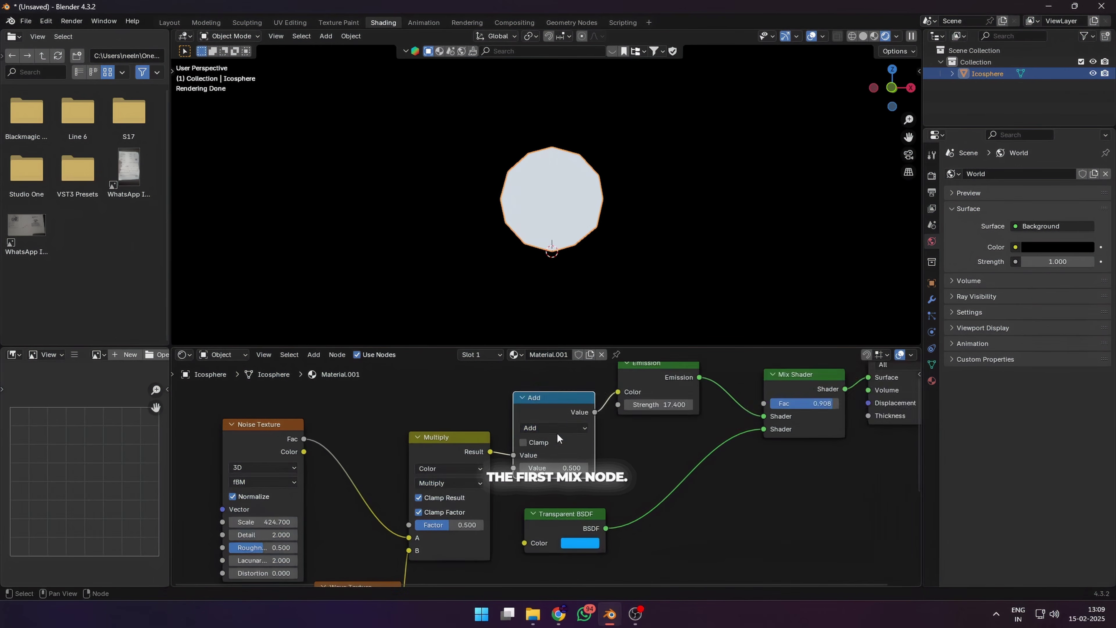
click(552, 433)
click(536, 426)
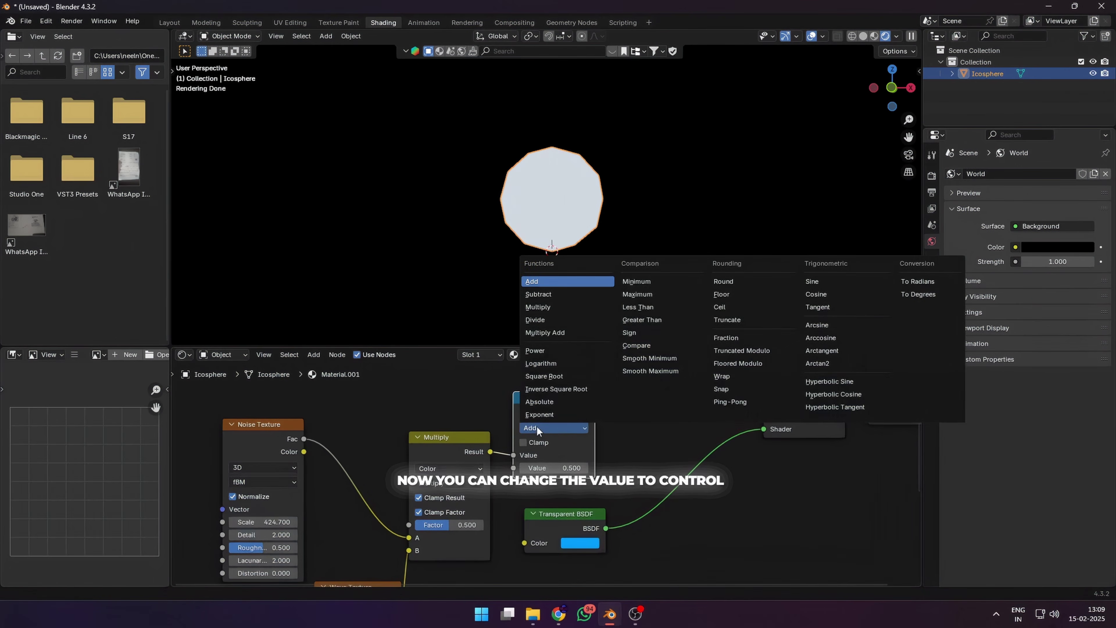
click(545, 306)
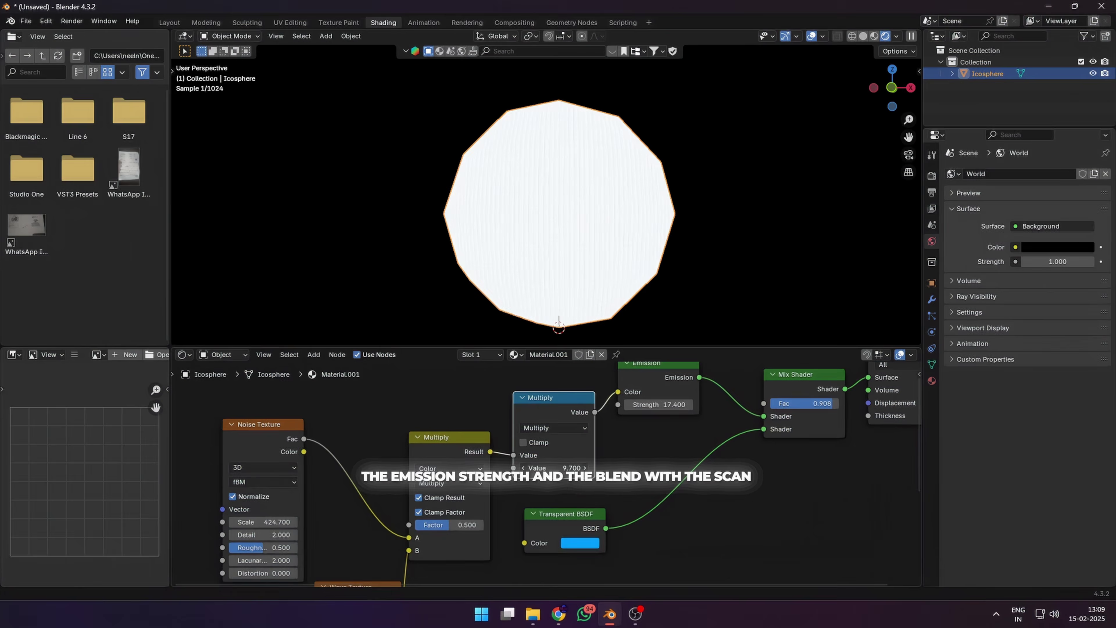
Try a higher multiplier on the Math node, and set its second value to 0
drag(552, 467, 571, 467)
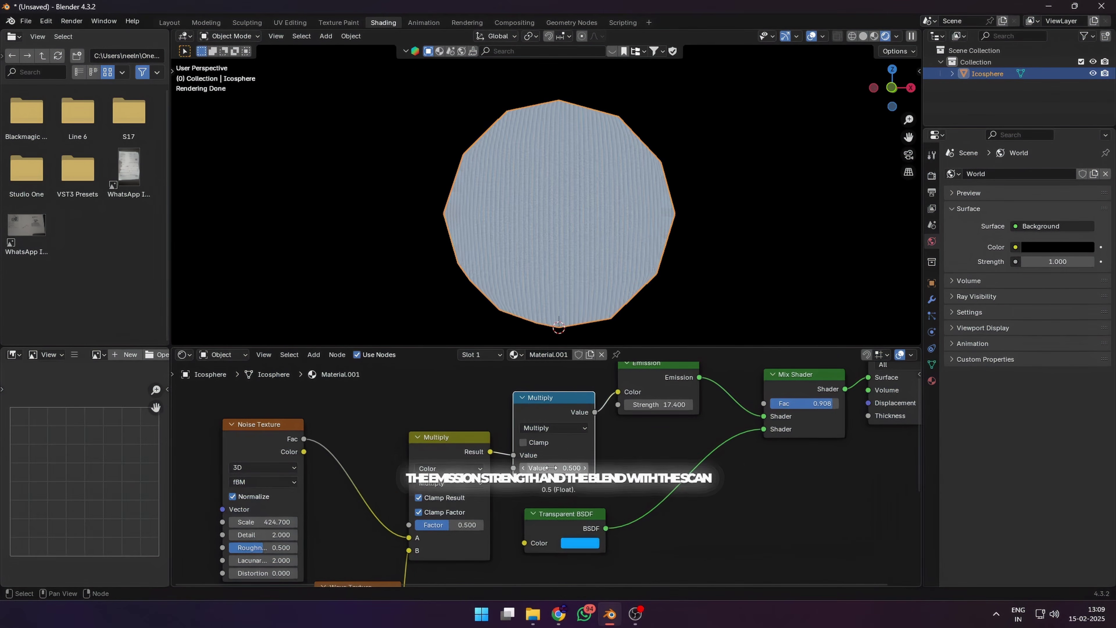
click(551, 468)
text(0)
key(Return)
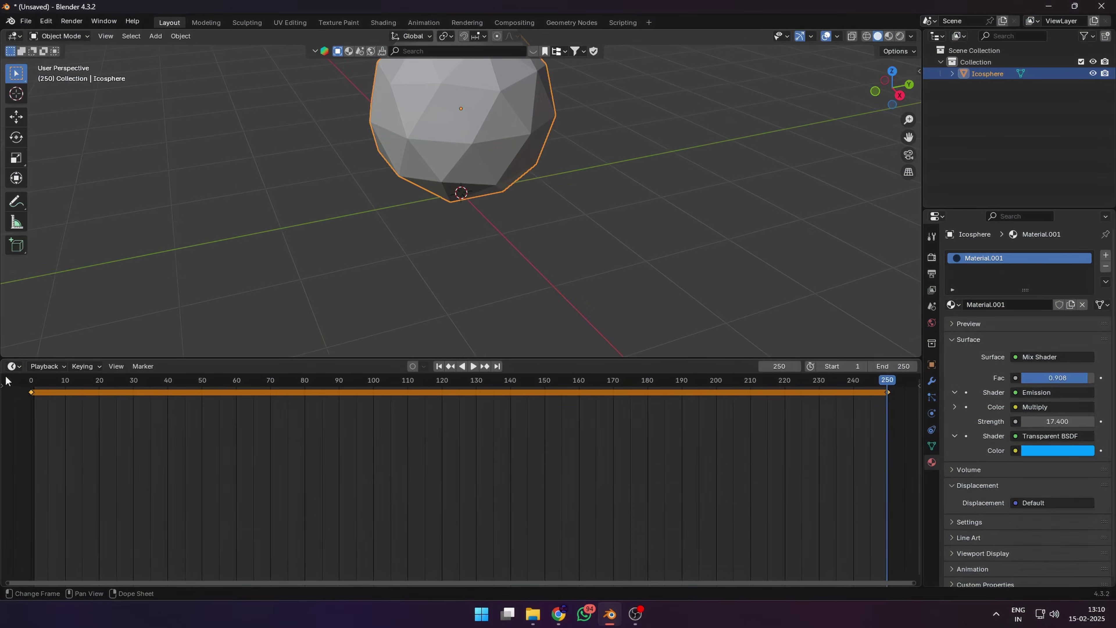
Switch the timeline to the Graph Editor and select the Math node's Default Value curve under the material's shader nodetree
click(14, 366)
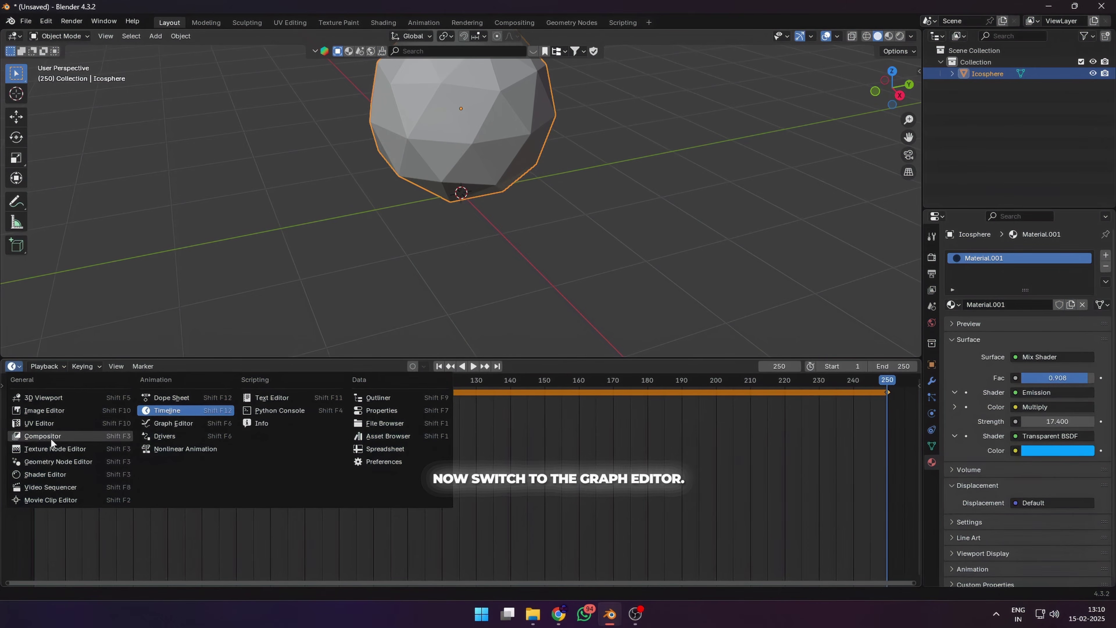
click(174, 423)
click(10, 404)
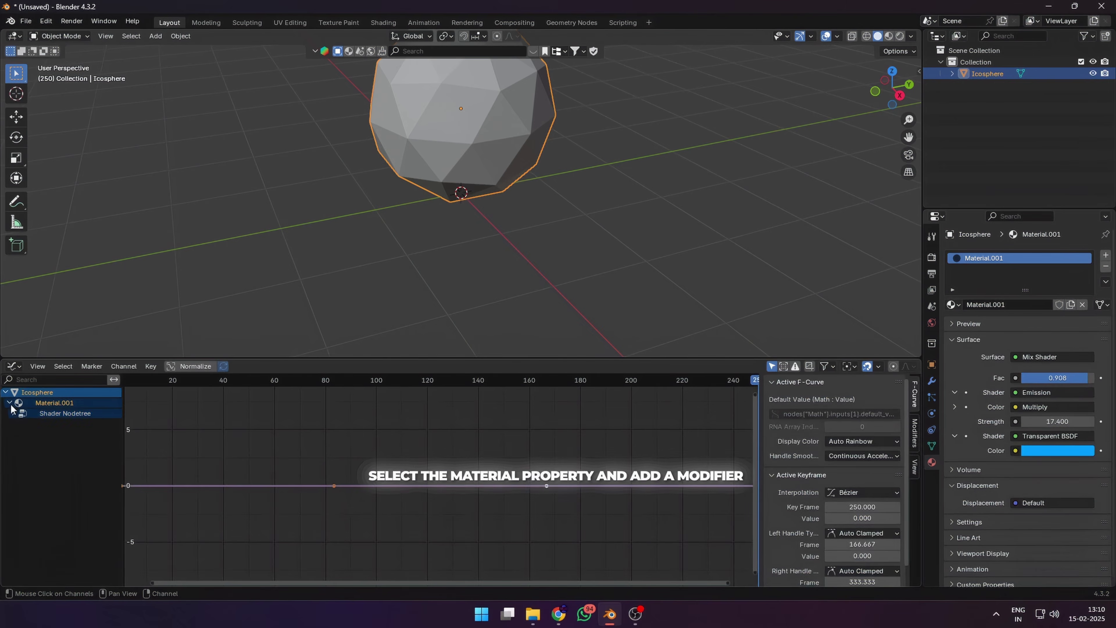
click(41, 413)
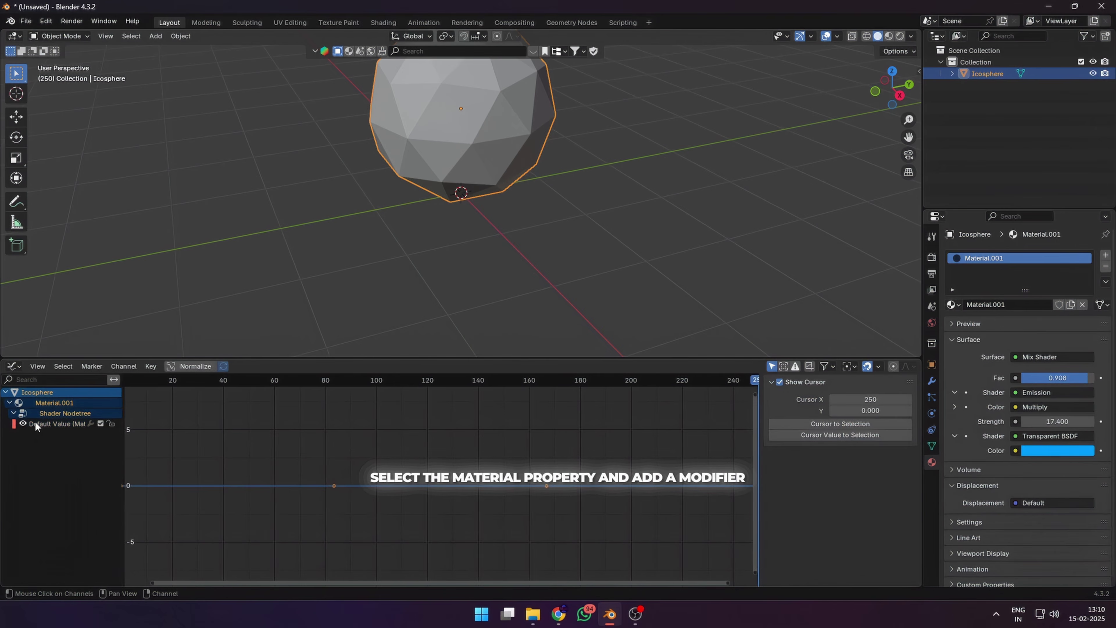
click(35, 423)
Add a Noise modifier to the selected curve with scale 0.31 and strength 19.18
click(914, 431)
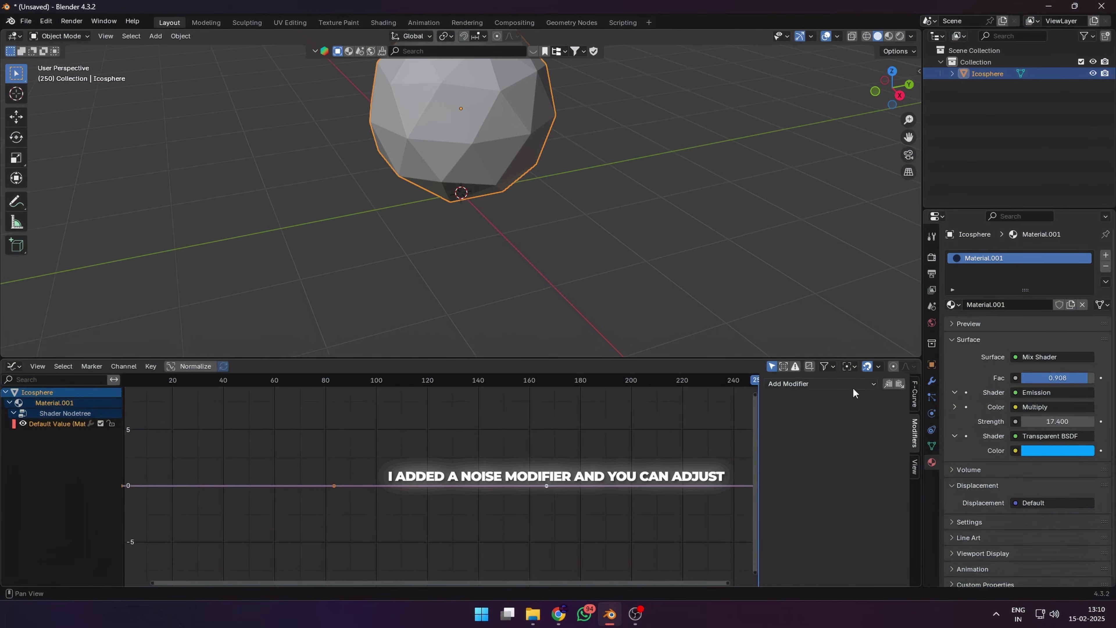
click(853, 385)
click(814, 447)
drag(840, 439, 874, 439)
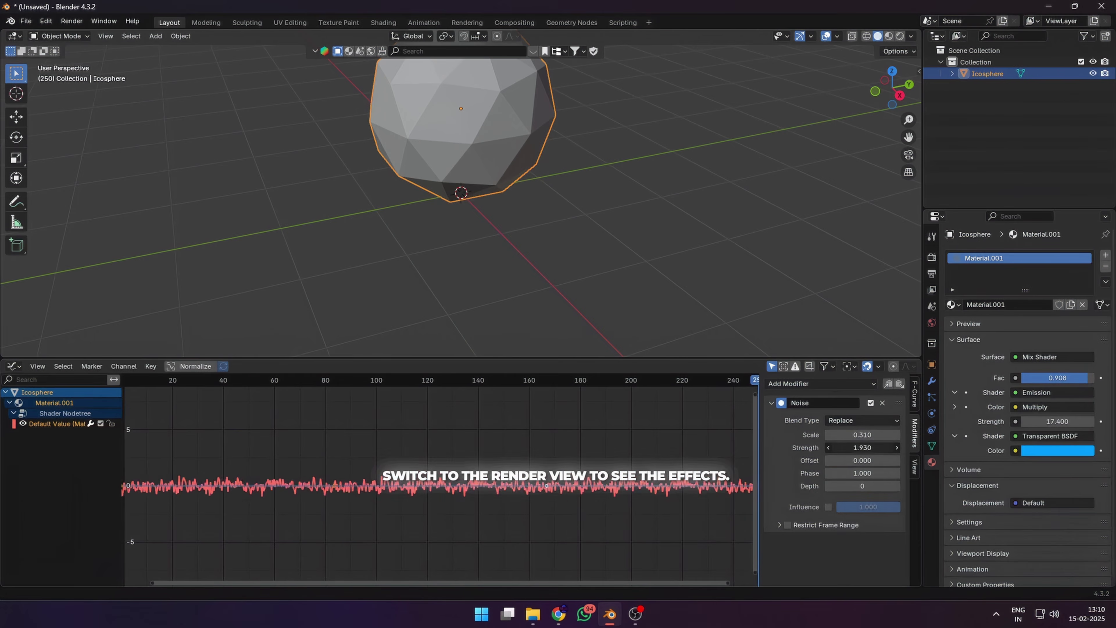
drag(861, 448, 896, 447)
Play the animation in rendered shading and set the Noise modifier's strength to 1.08 and phase to 83.9
click(900, 36)
key(space)
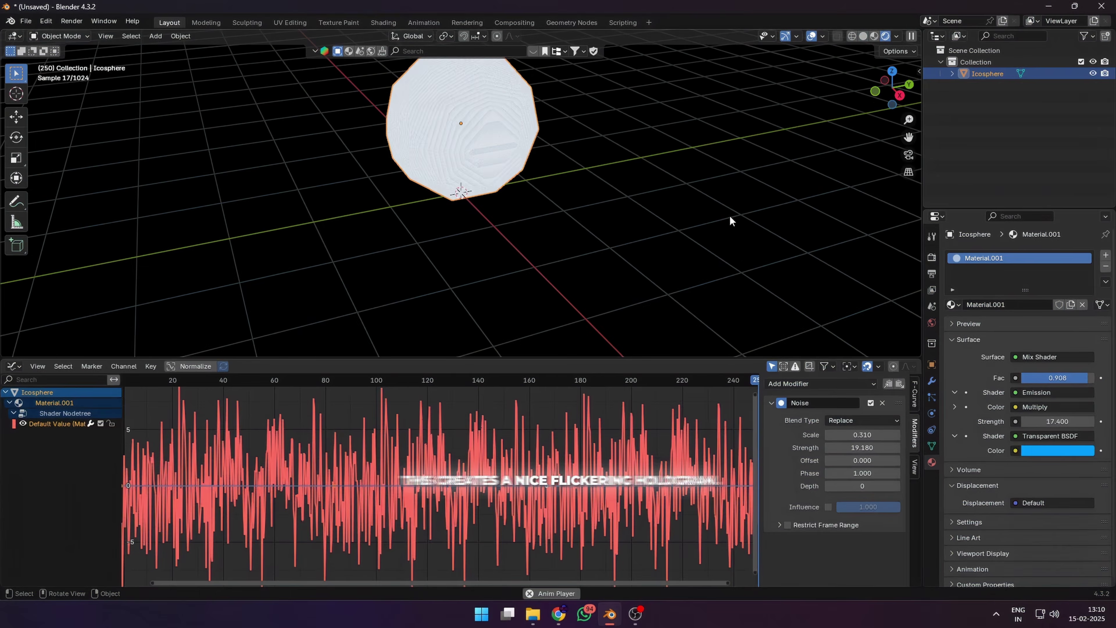
drag(866, 446, 806, 446)
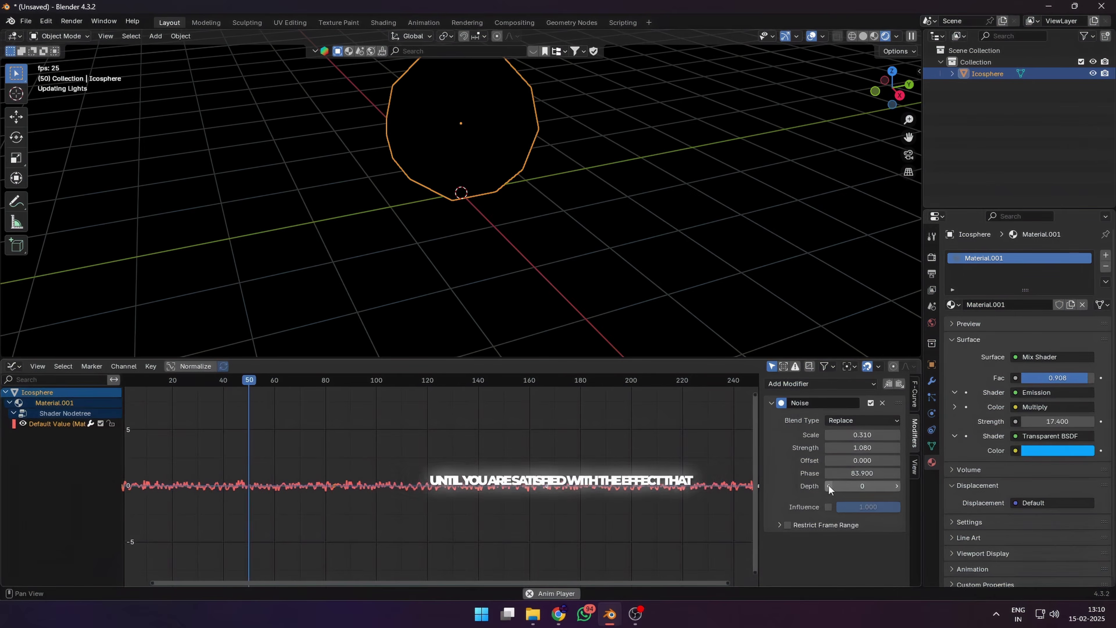
Set the curve's Noise modifier to strength 6.98 and scale 0.001
drag(840, 447, 817, 435)
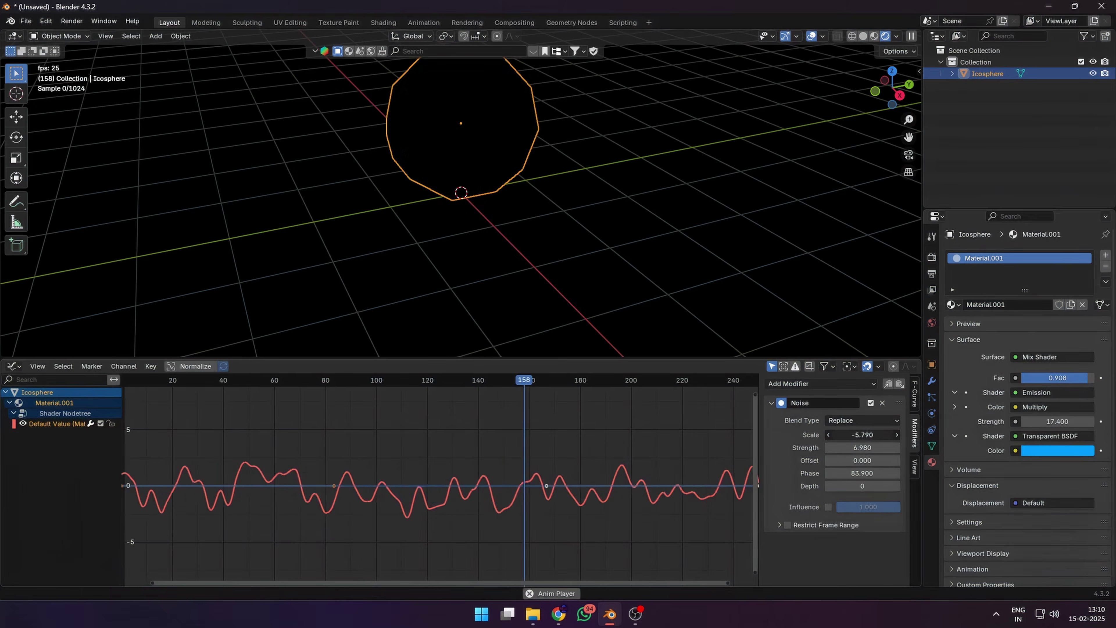
drag(817, 435, 862, 434)
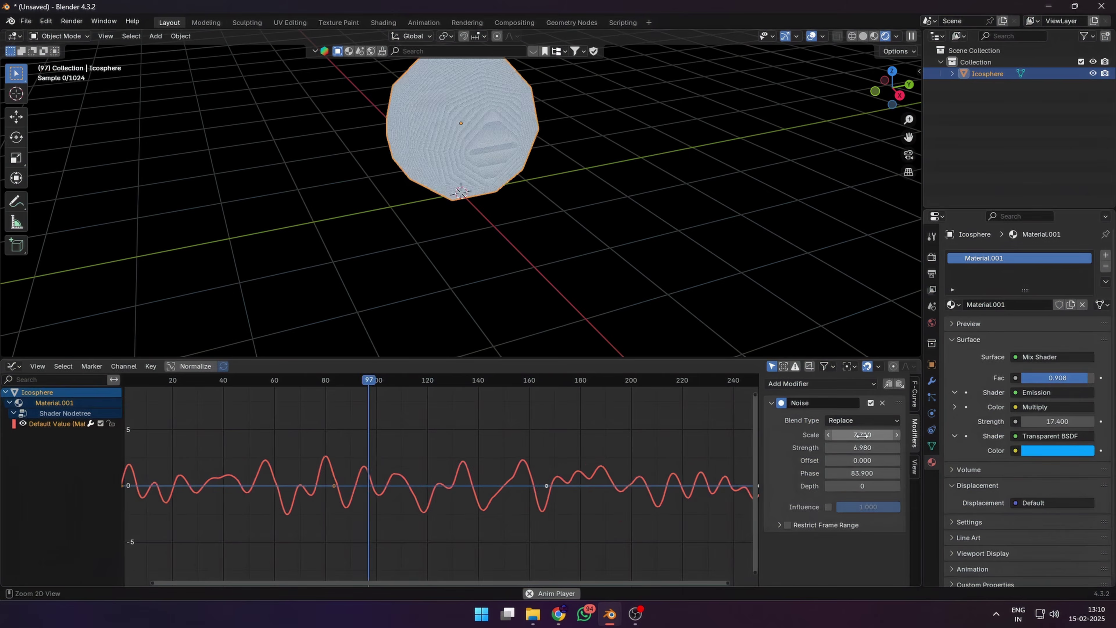
click(862, 435)
text(0.001)
key(Return)
scroll(695, 268, down, 3)
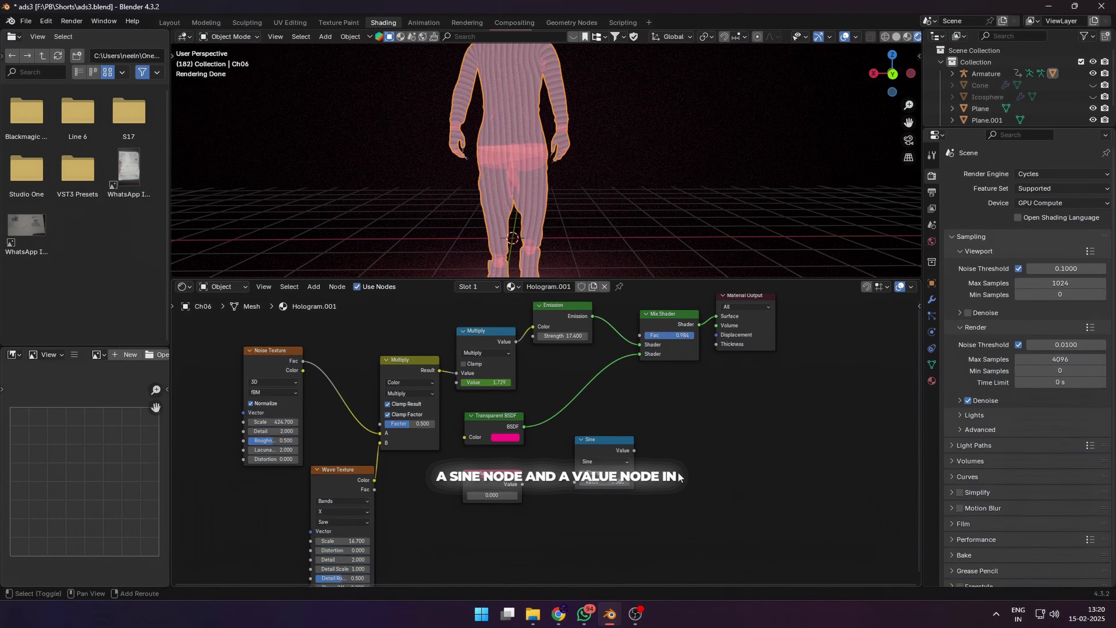
Drive the Value node with the expression #frame/24 and connect it to the Sine node
click(495, 495)
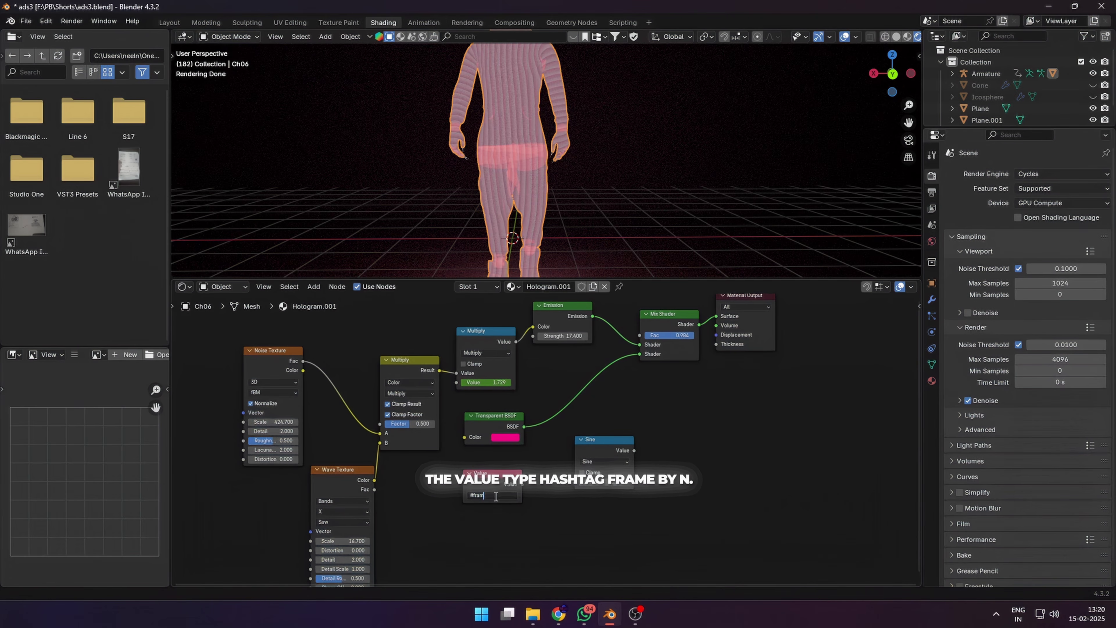
text(#frame/24)
key(Return)
scroll(670, 488, up, 1)
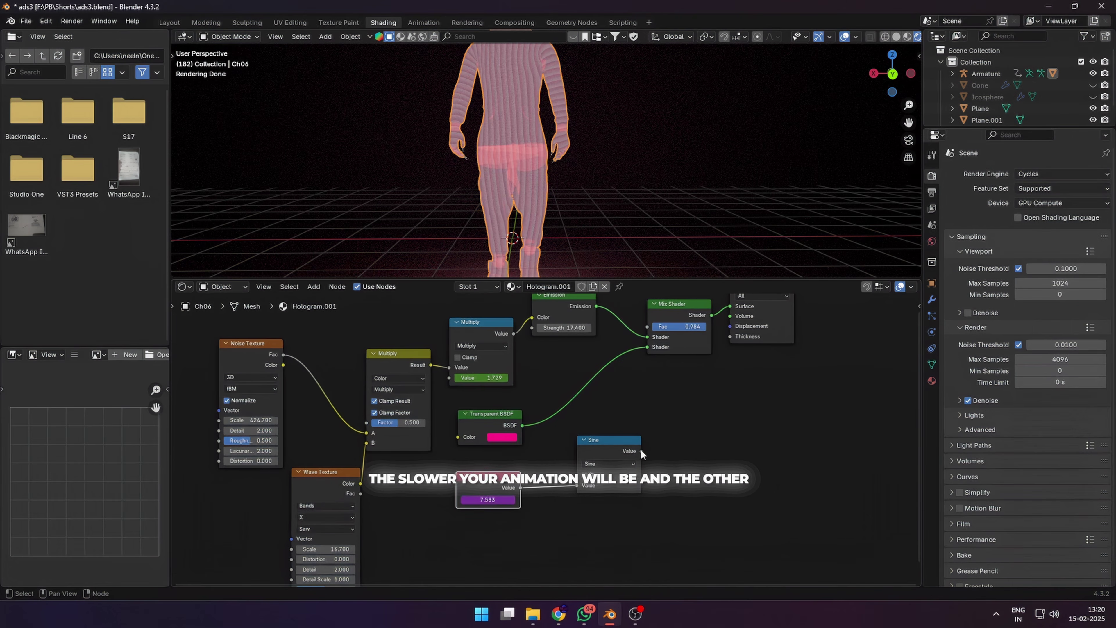
Route the Sine output through a new Math Multiply node into the Emission strength, with a multiplier of 26
drag(642, 451, 682, 465)
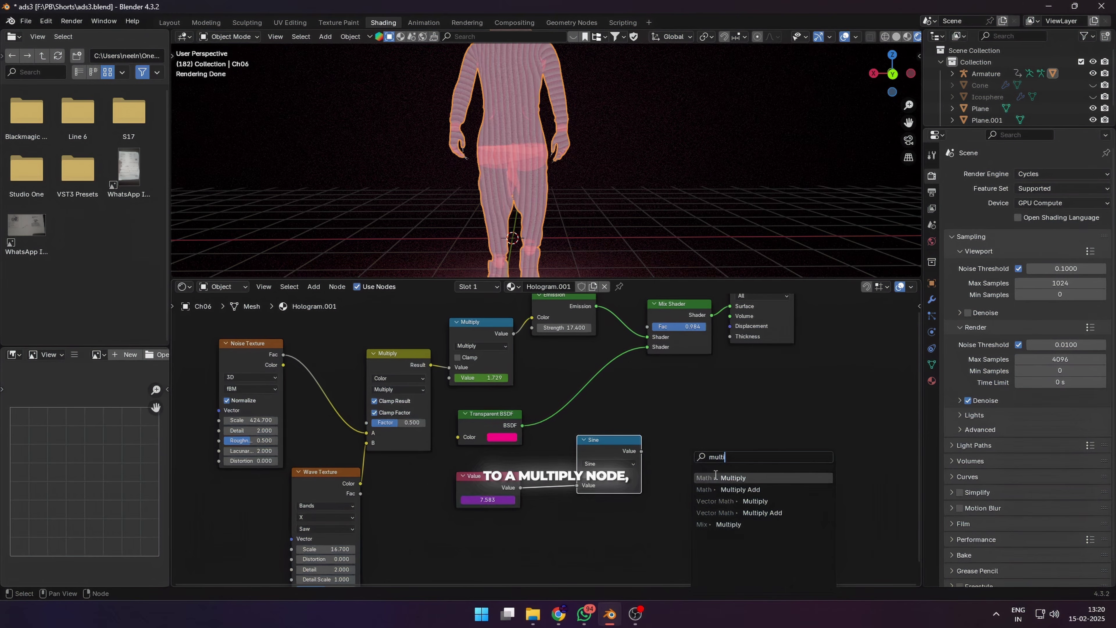
click(712, 475)
drag(748, 471, 531, 328)
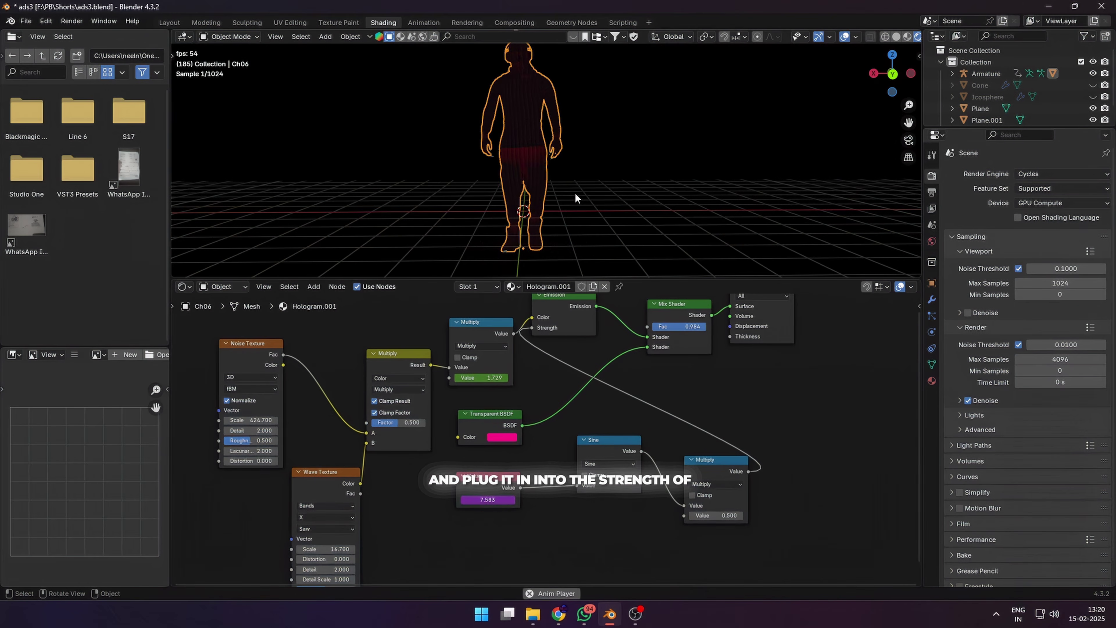
drag(712, 515, 807, 515)
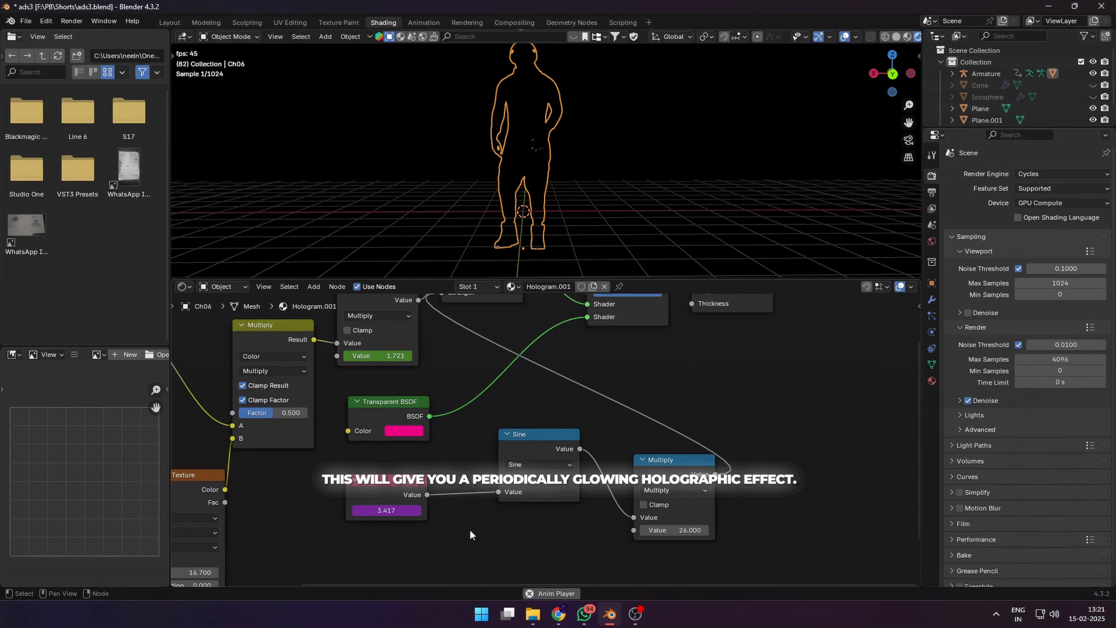
drag(379, 389, 413, 372)
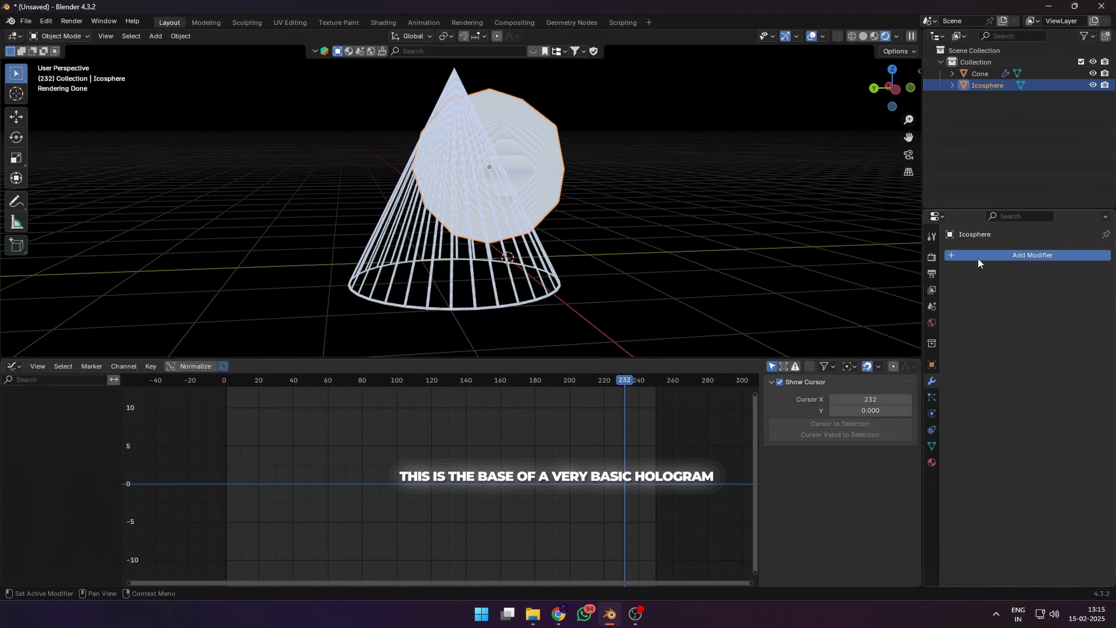
Add a Wireframe modifier to the icosphere
click(978, 256)
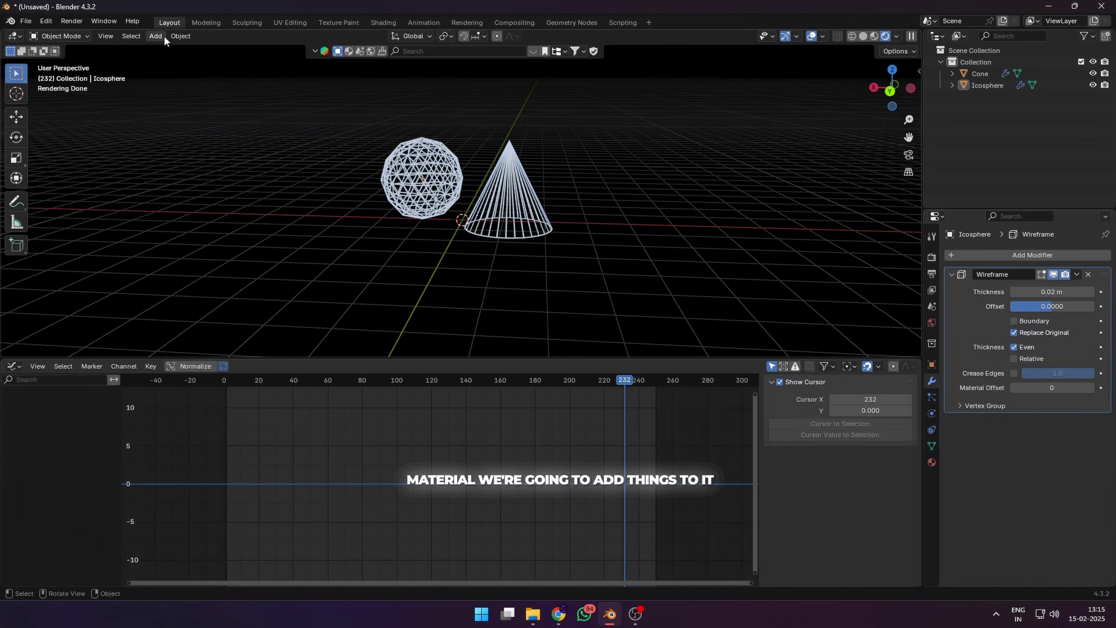
Add a monkey mesh beside the icosphere, and rotate and enlarge it
click(155, 36)
click(290, 148)
key(g)
click(378, 166)
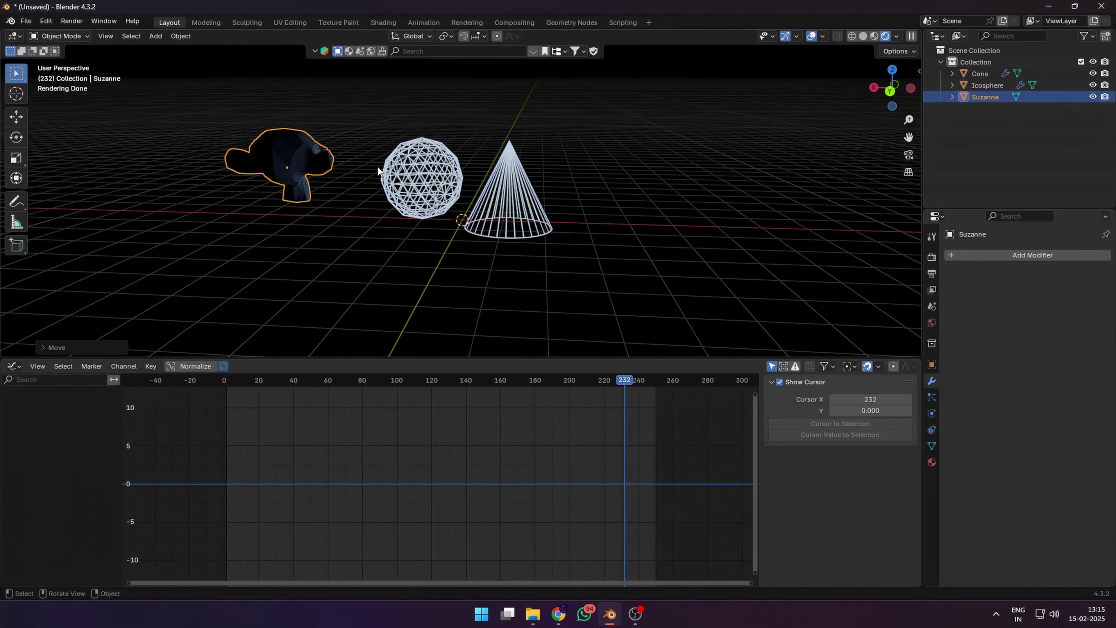
click(22, 136)
drag(310, 175, 294, 187)
key(s)
click(297, 131)
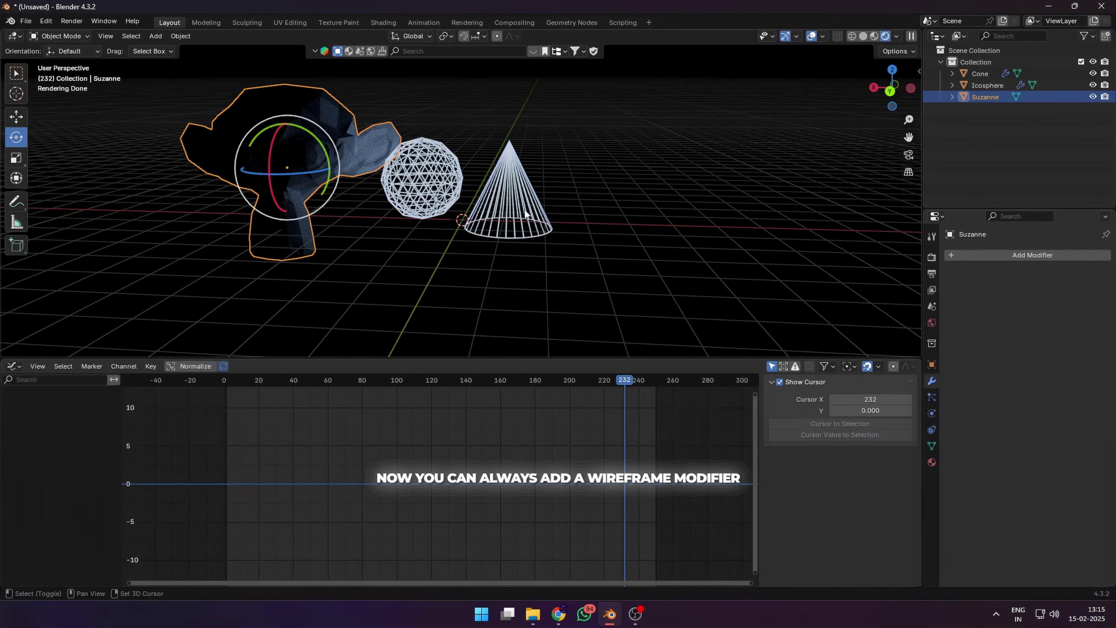
Link the cone's hologram material to the monkey mesh
shift+click(525, 213)
key(ctrl+l)
click(523, 207)
click(439, 247)
middle_drag(428, 246, 446, 246)
scroll(430, 206, up, 2)
middle_drag(430, 205, 549, 200)
click(477, 222)
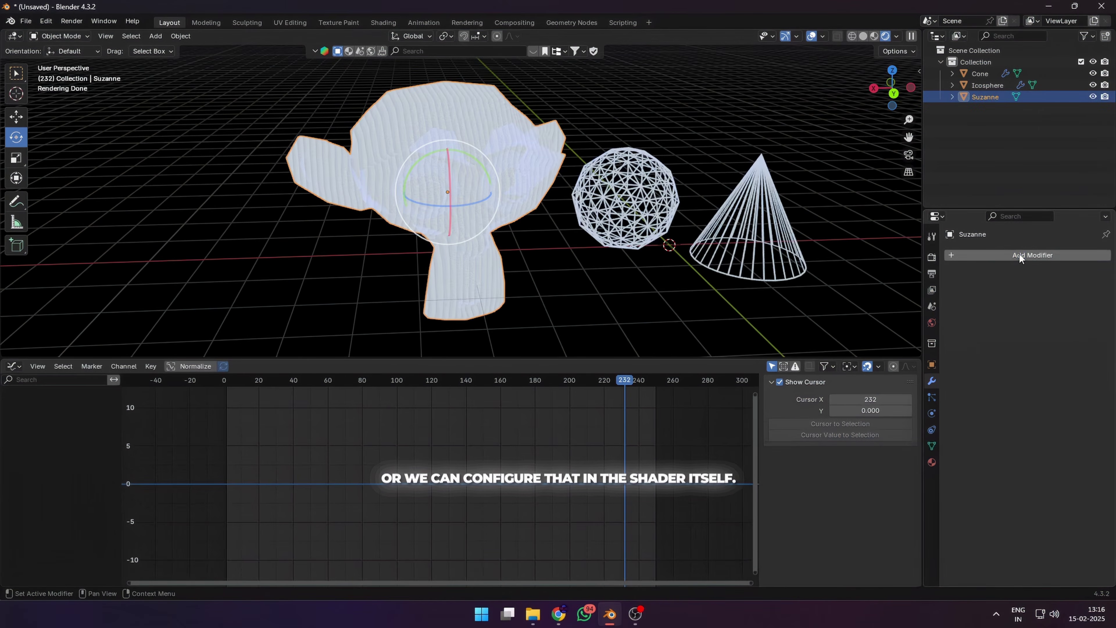
Add a modifier to the monkey mesh
click(1010, 255)
text(c)
click(955, 275)
click(633, 295)
middle_drag(620, 295, 720, 257)
scroll(549, 254, up, 5)
middle_drag(545, 259, 562, 251)
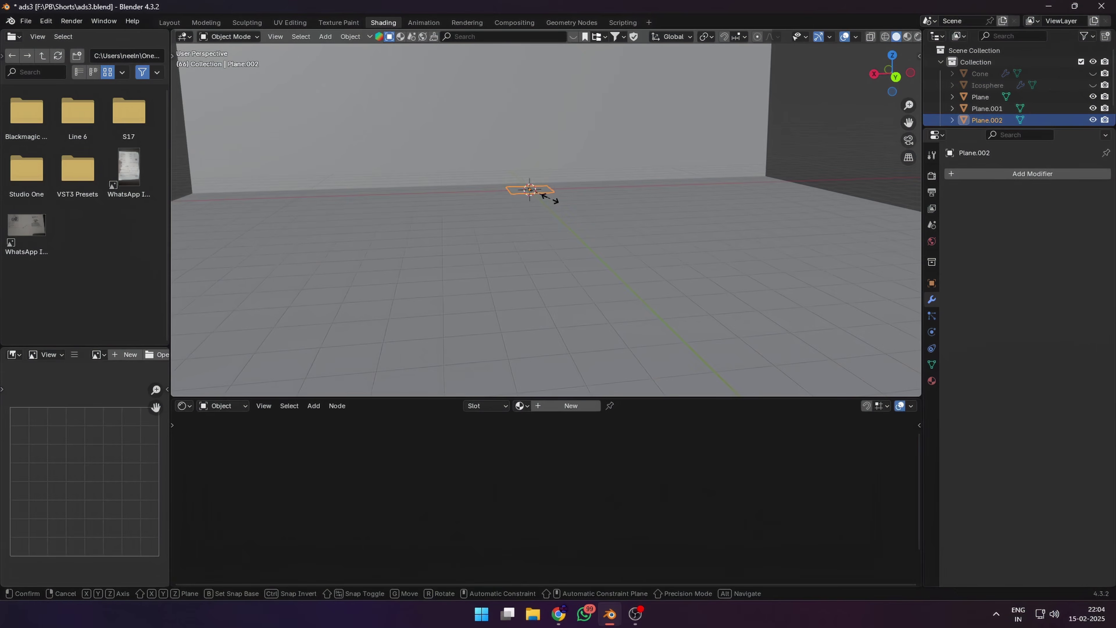
Subdivide the enlarged plane's mesh and assign it the existing Hologram material
key(a)
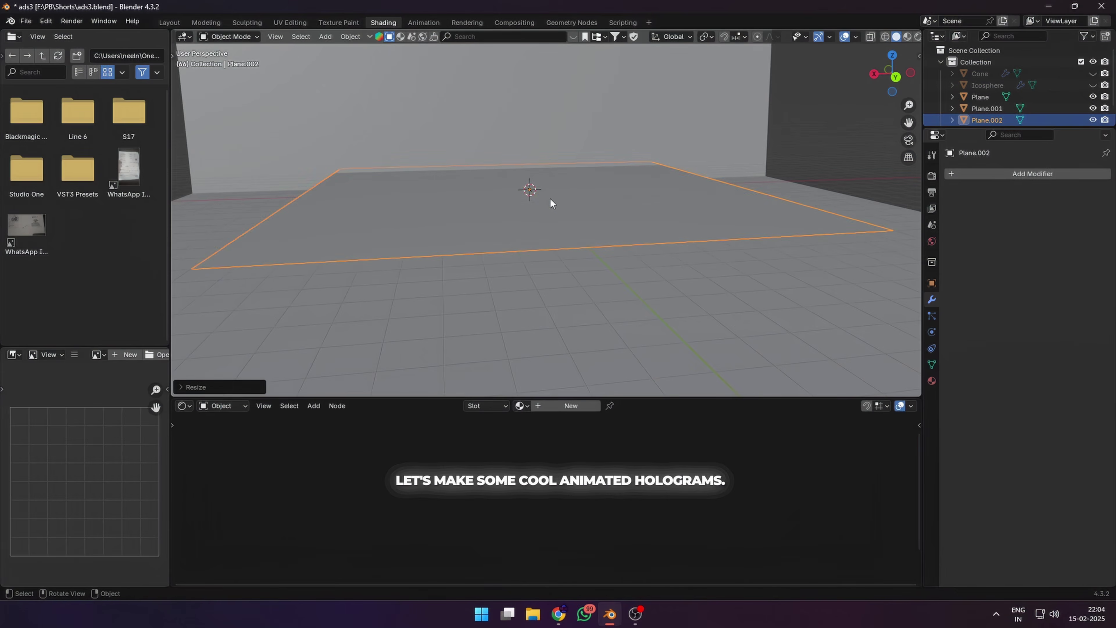
right_click(467, 241)
click(468, 240)
key(Tab)
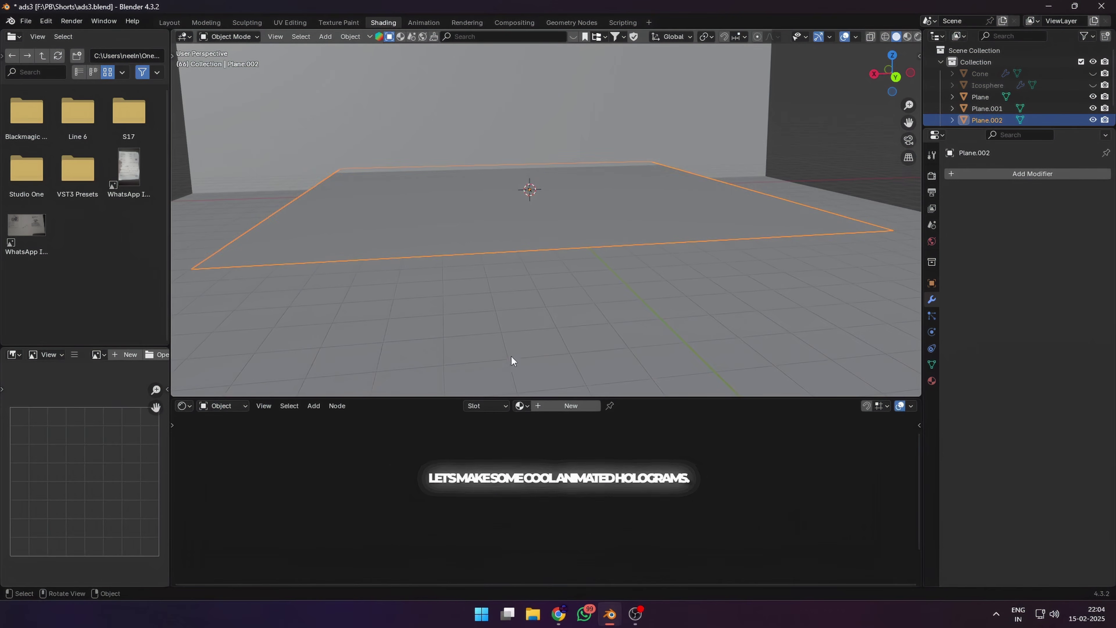
click(549, 422)
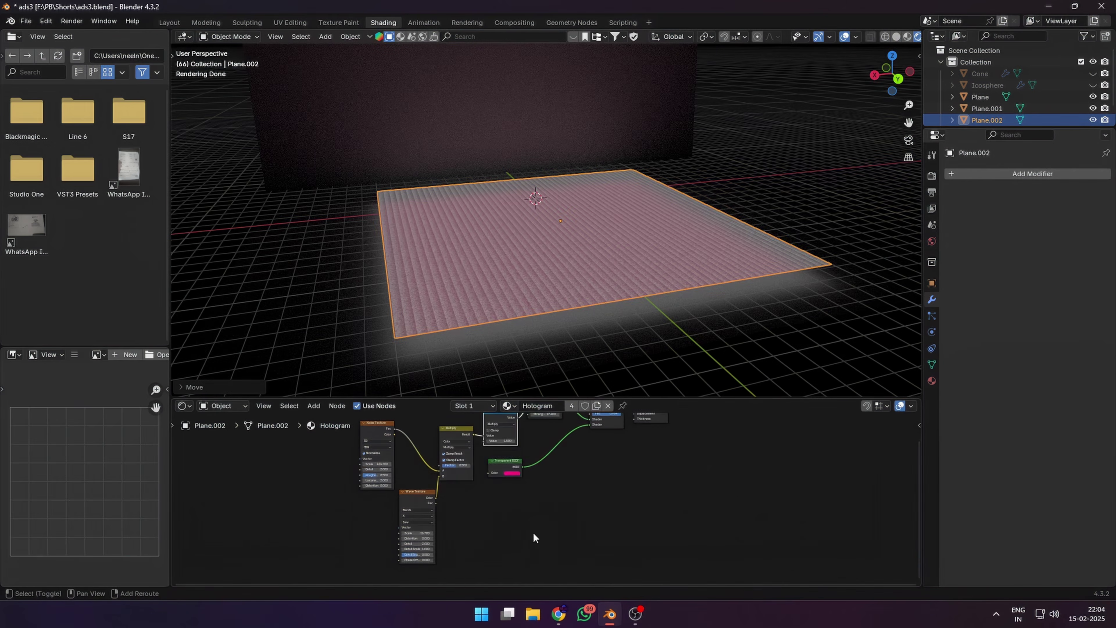
Add a Displacement node to the plane's Hologram material
key(shift+a)
text(dis)
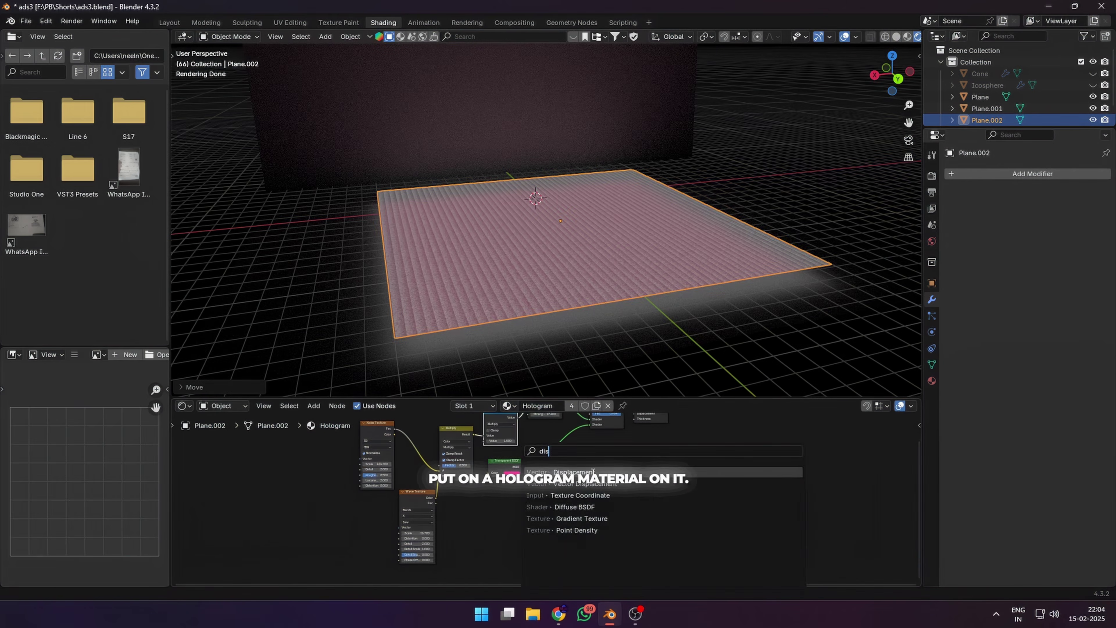
click(593, 471)
click(641, 497)
scroll(573, 554, up, 9)
middle_drag(590, 497, 489, 545)
Feed a new Noise Texture into the Displacement height and connect the Displacement node to the Material Output's displacement
key(shift+a)
text(no)
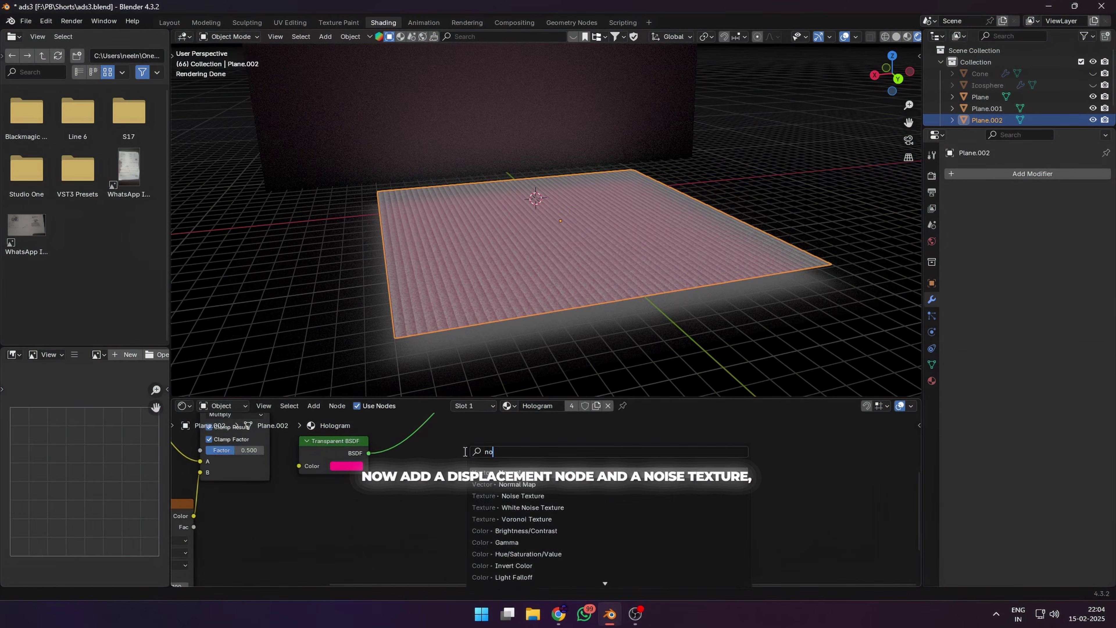
click(522, 495)
click(534, 516)
scroll(622, 482, down, 4)
drag(587, 557, 574, 502)
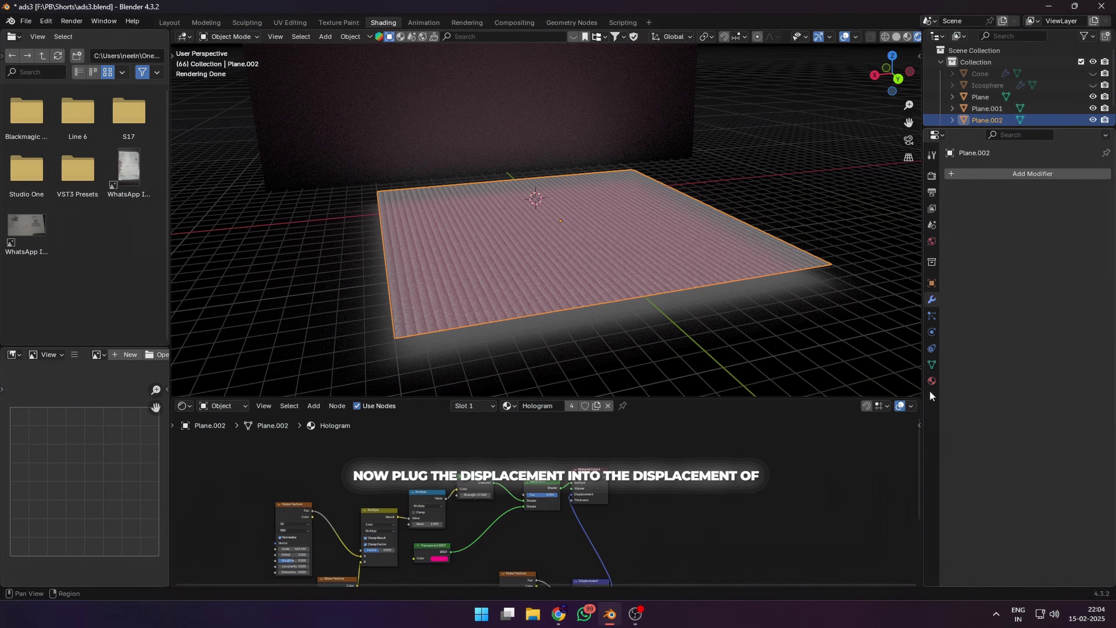
Set the material's surface displacement method to Displacement and Bump
click(931, 381)
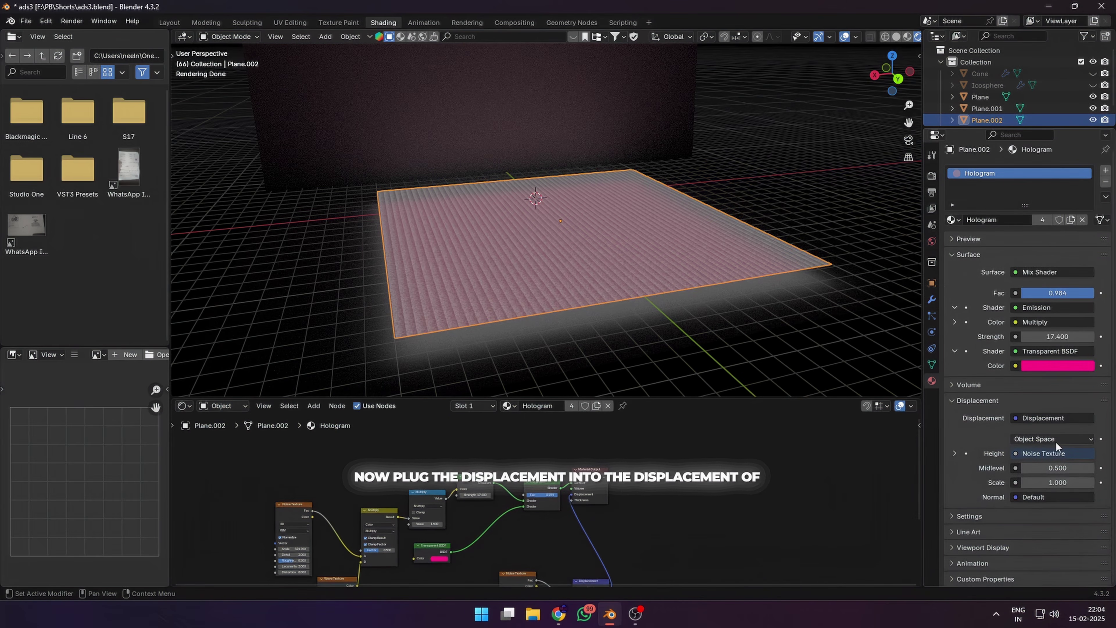
click(969, 516)
scroll(1046, 483, down, 5)
click(1060, 476)
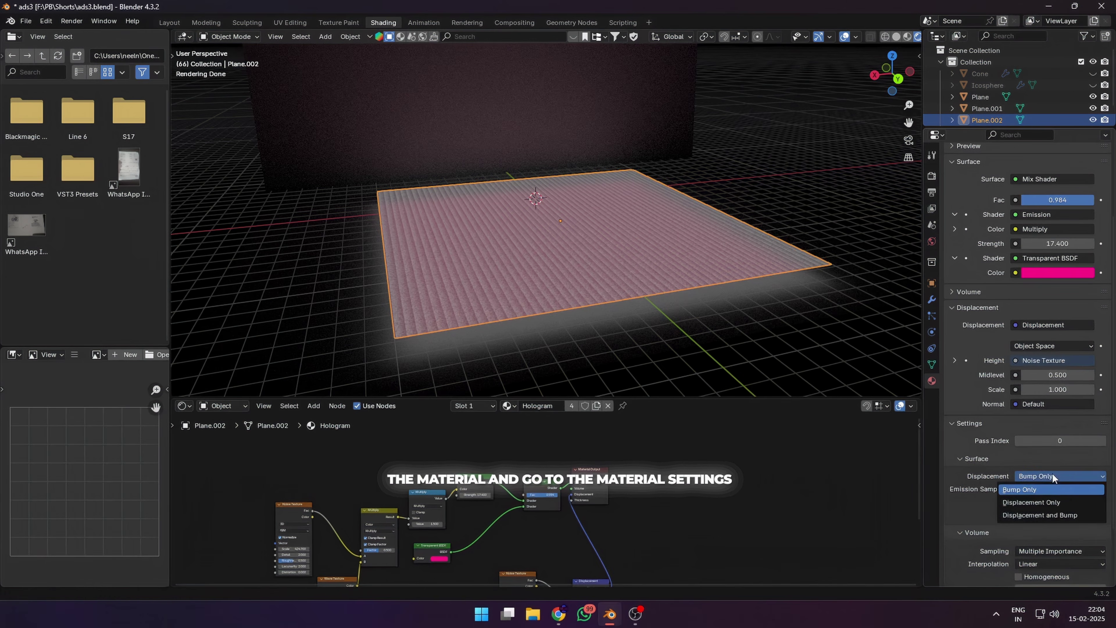
click(1046, 514)
middle_drag(673, 324, 724, 334)
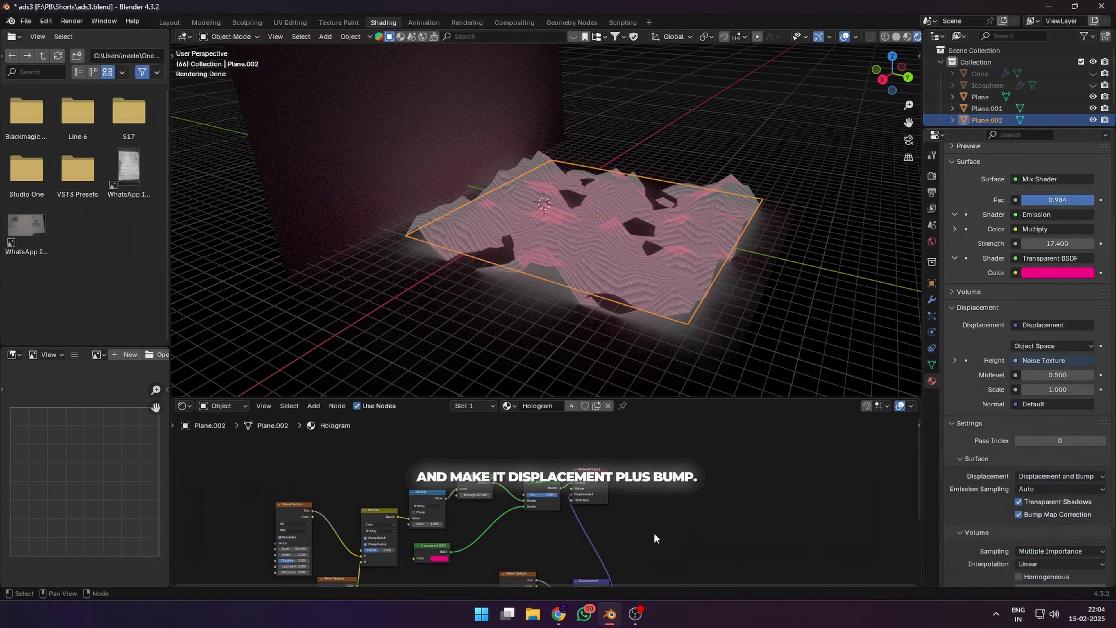
Set the displacement Noise Texture's scale to 36.5
middle_drag(654, 532, 678, 411)
scroll(641, 465, up, 9)
drag(521, 557, 658, 557)
Subdivide the plane's mesh further in two rounds for finer displacement detail
key(Tab)
right_click(566, 258)
mouse_move(600, 234)
middle_down()
mouse_move(566, 257)
mouse_move(606, 216)
middle_up()
click(566, 257)
key(Tab)
key(Tab)
right_click(647, 197)
click(646, 197)
key(Tab)
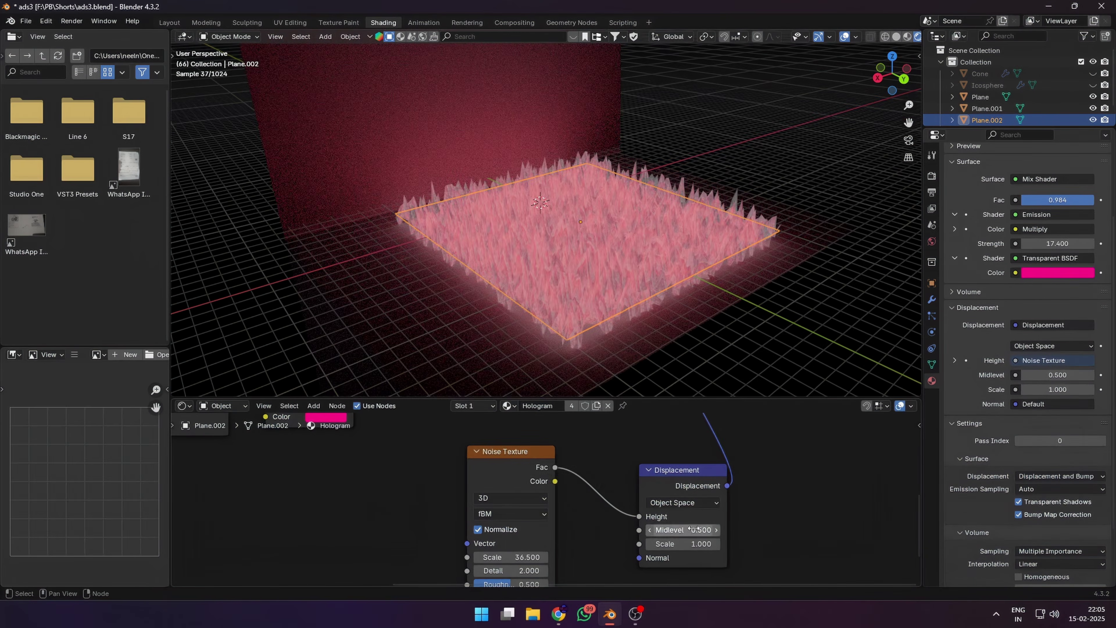
Set the Displacement node's scale to 0.1
click(694, 546)
text(.1)
key(Return)
scroll(645, 323, up, 5)
middle_drag(645, 323, 673, 299)
Try a displacement scale of 0.5 and set it back to 0.1
click(697, 545)
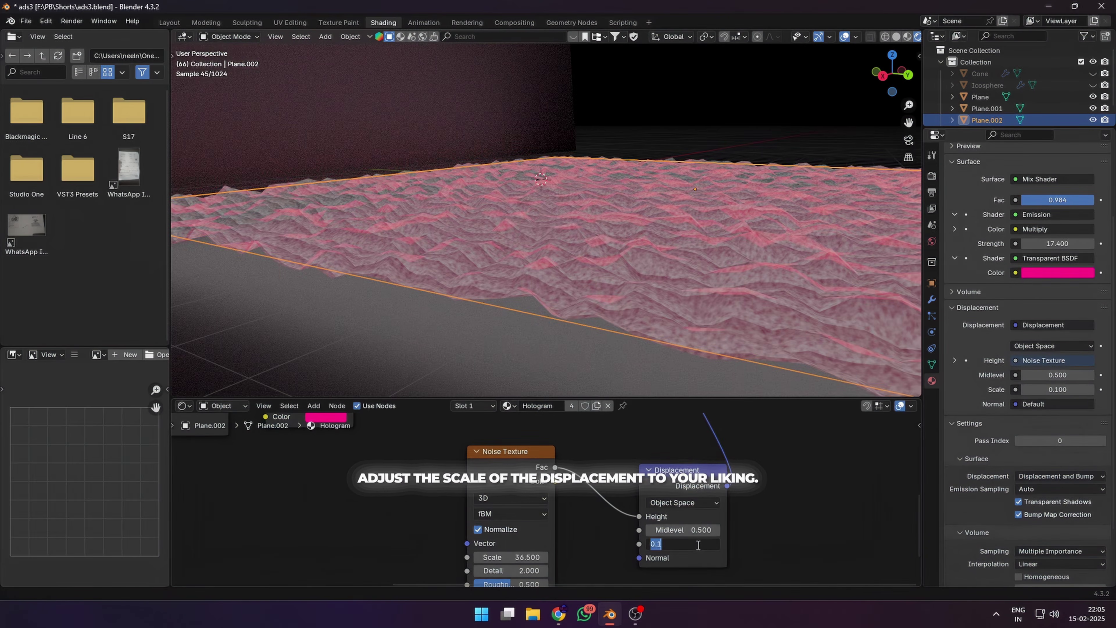
text(.5)
key(Return)
click(695, 543)
text(.1)
key(Return)
middle_drag(610, 335, 584, 358)
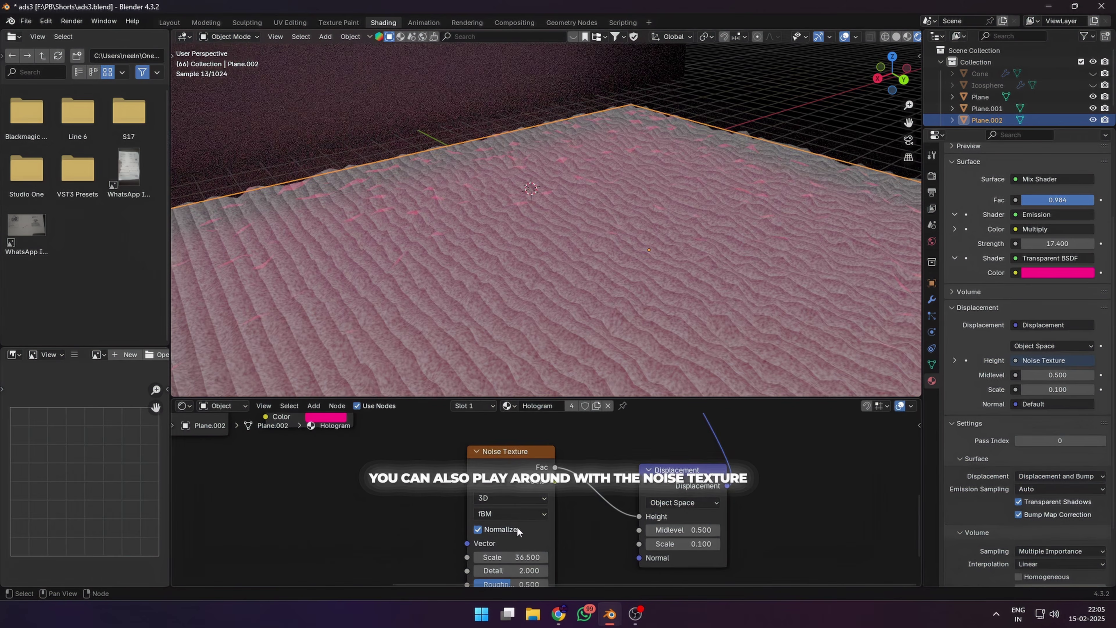
Set the displacement Noise Texture's detail to 15 and roughness to 0.05
middle_drag(508, 556, 495, 510)
drag(495, 523, 468, 540)
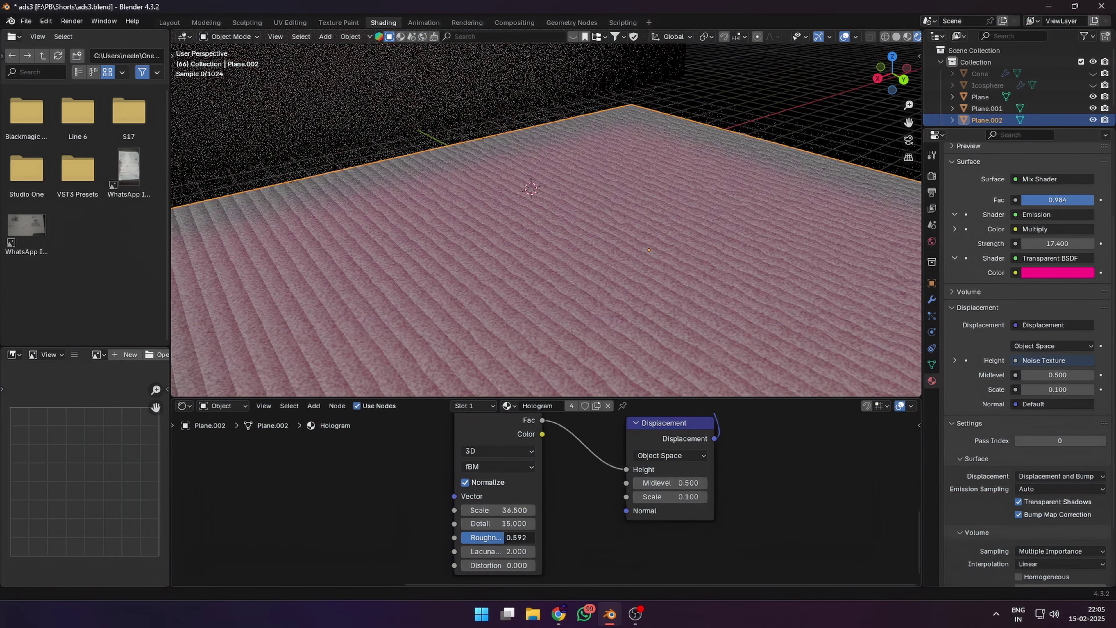
middle_drag(593, 286, 573, 249)
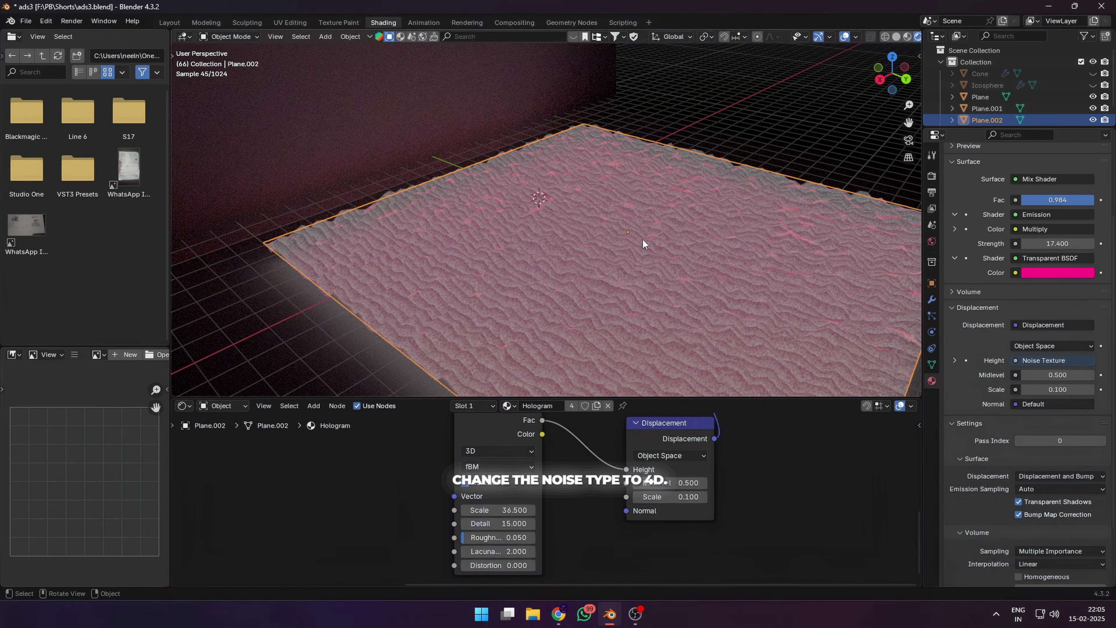
Change the displacement Noise Texture to 4D and raise its W value to 27
click(479, 524)
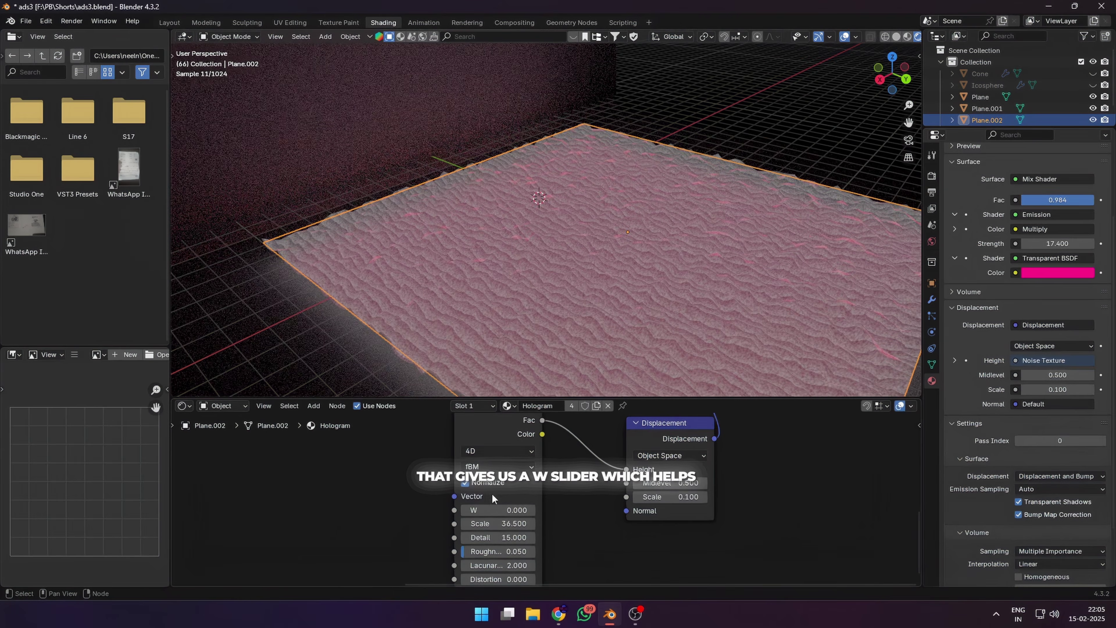
scroll(513, 270, down, 3)
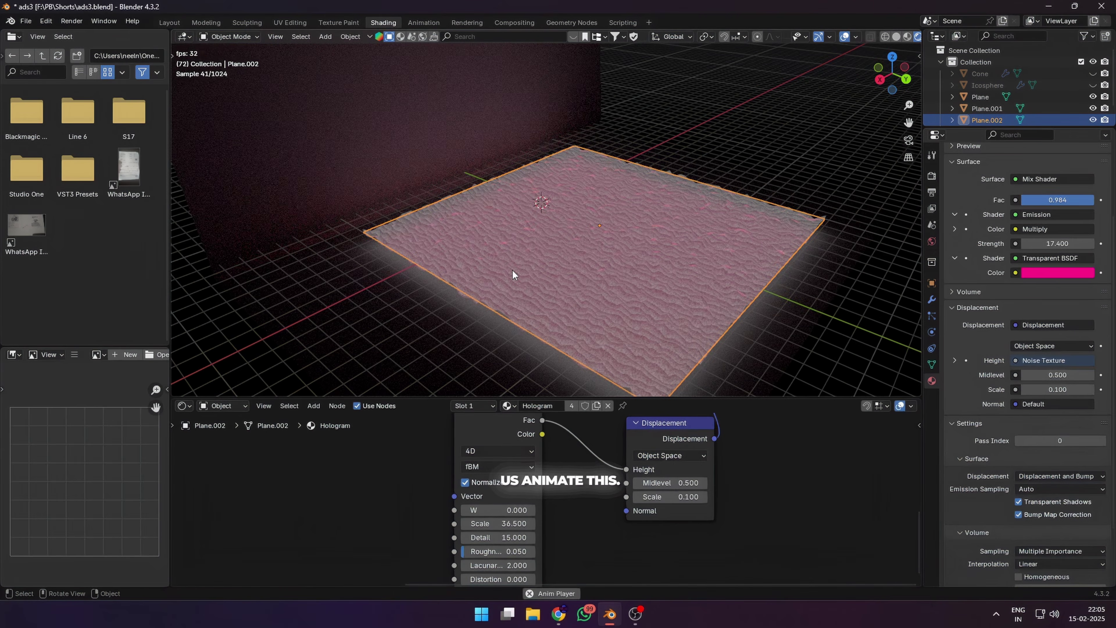
drag(484, 511, 528, 511)
middle_drag(538, 233, 553, 240)
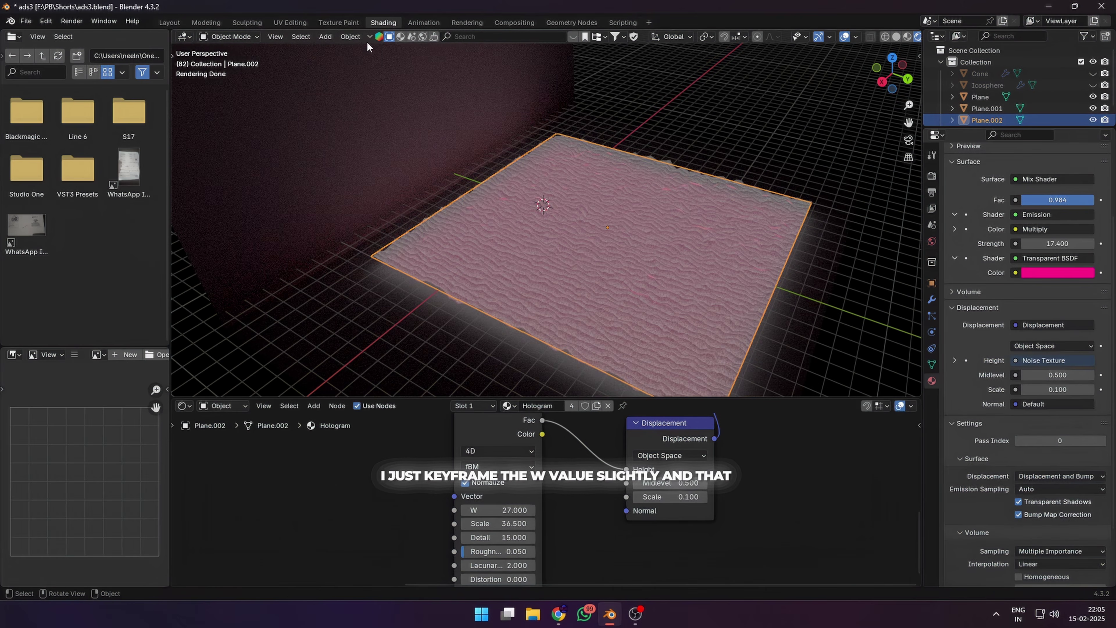
Keyframe the Noise Texture's W value at 10 and play the animation
drag(512, 511, 487, 511)
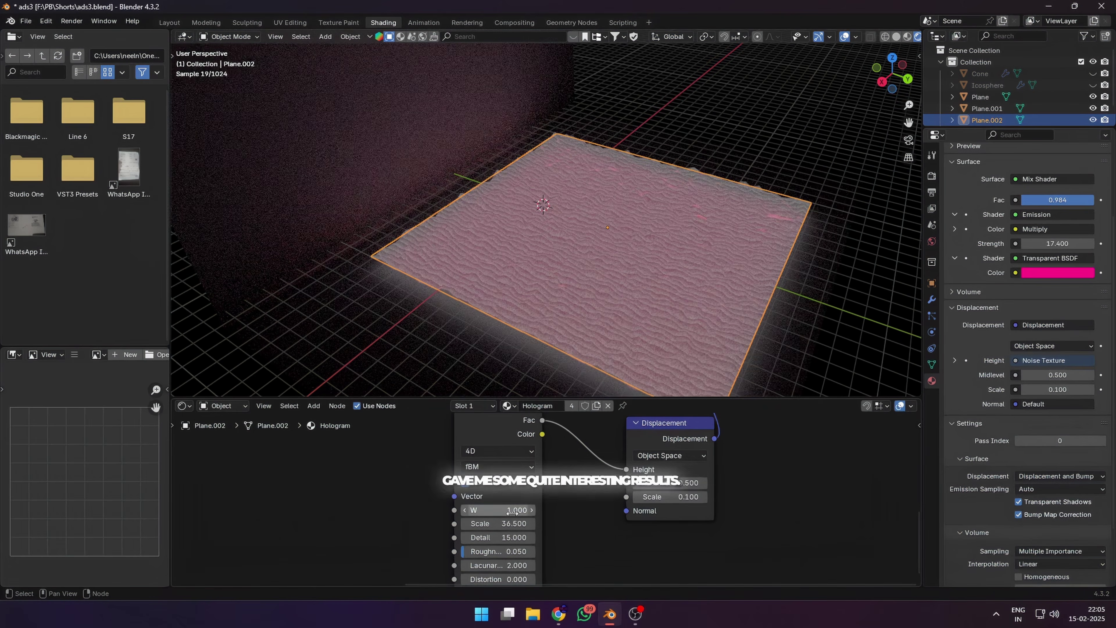
text(10)
key(Return)
key(i)
key(space)
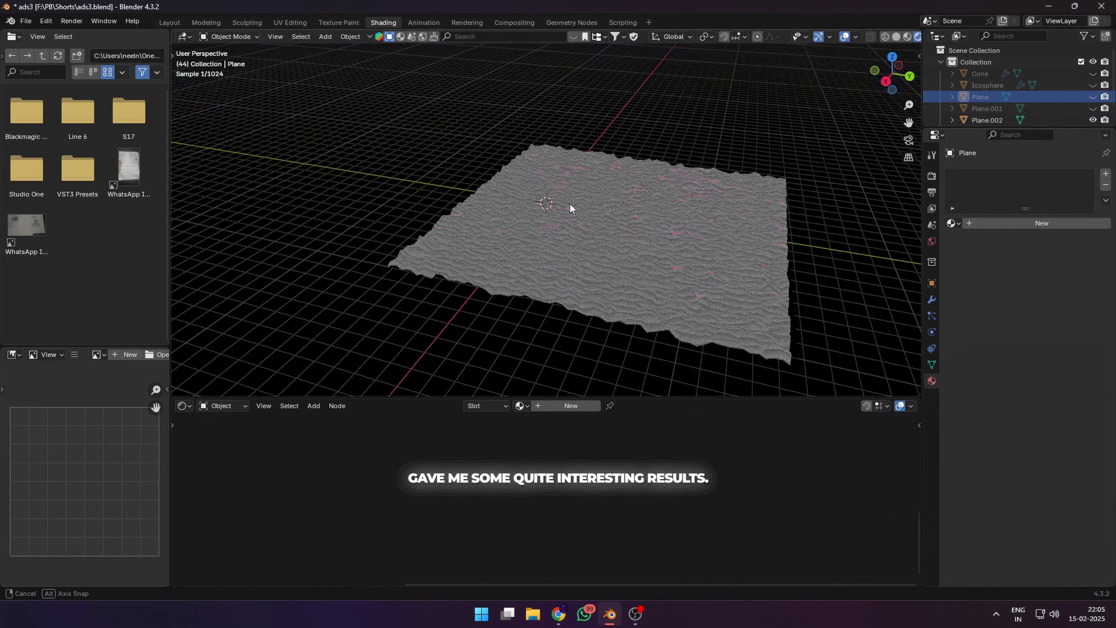
middle_drag(570, 209, 914, 296)
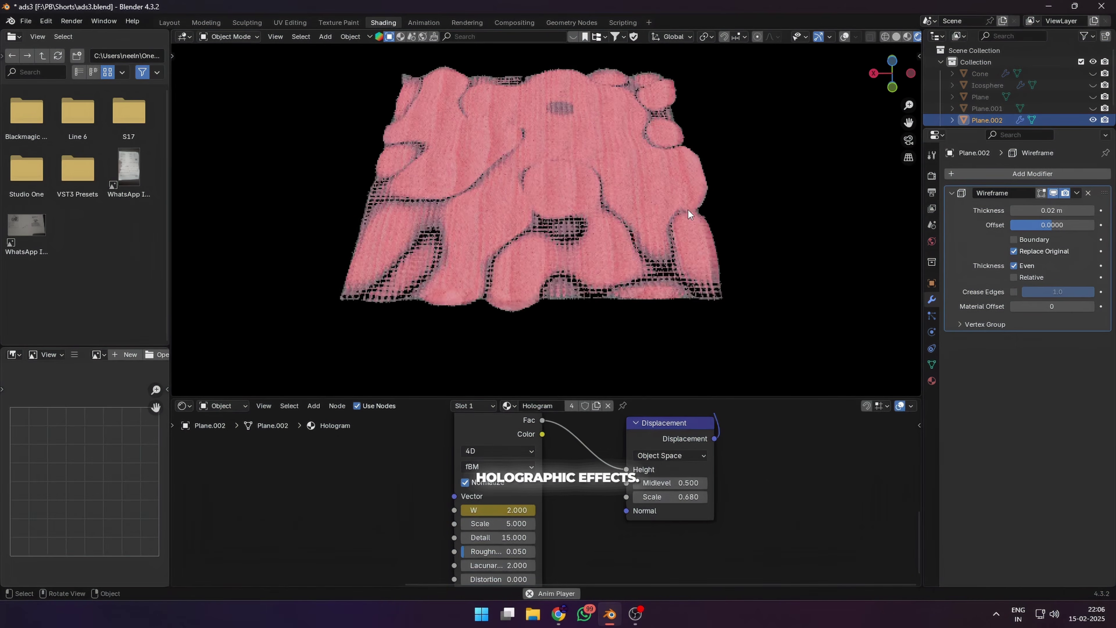
mouse_move(687, 209)
middle_down()
mouse_move(667, 222)
mouse_move(744, 263)
mouse_move(697, 216)
middle_up()
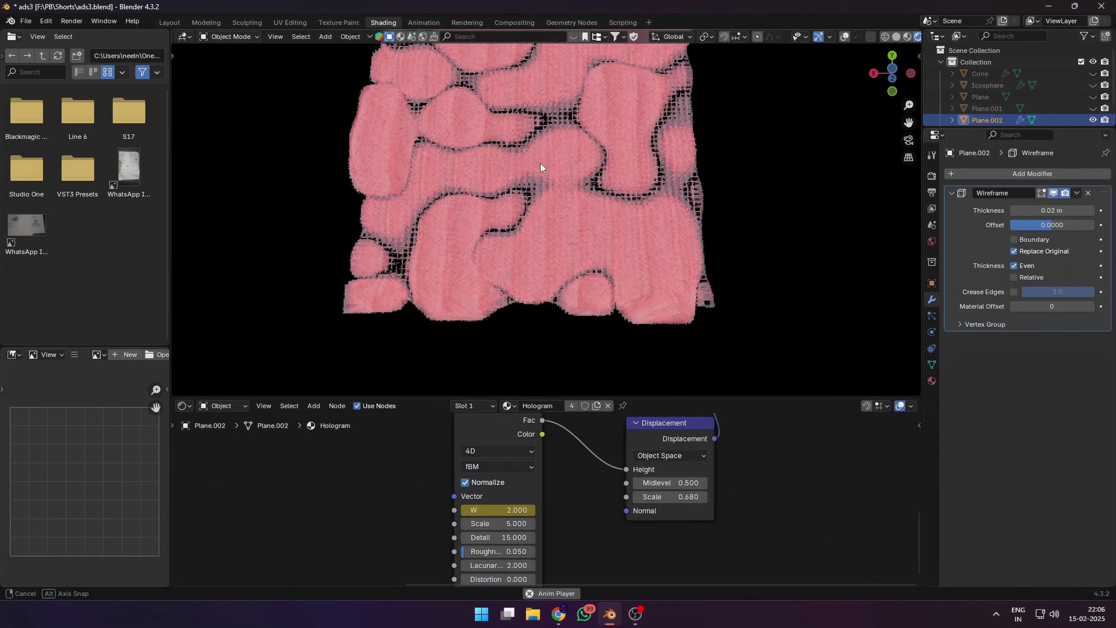
scroll(538, 151, up, 2)
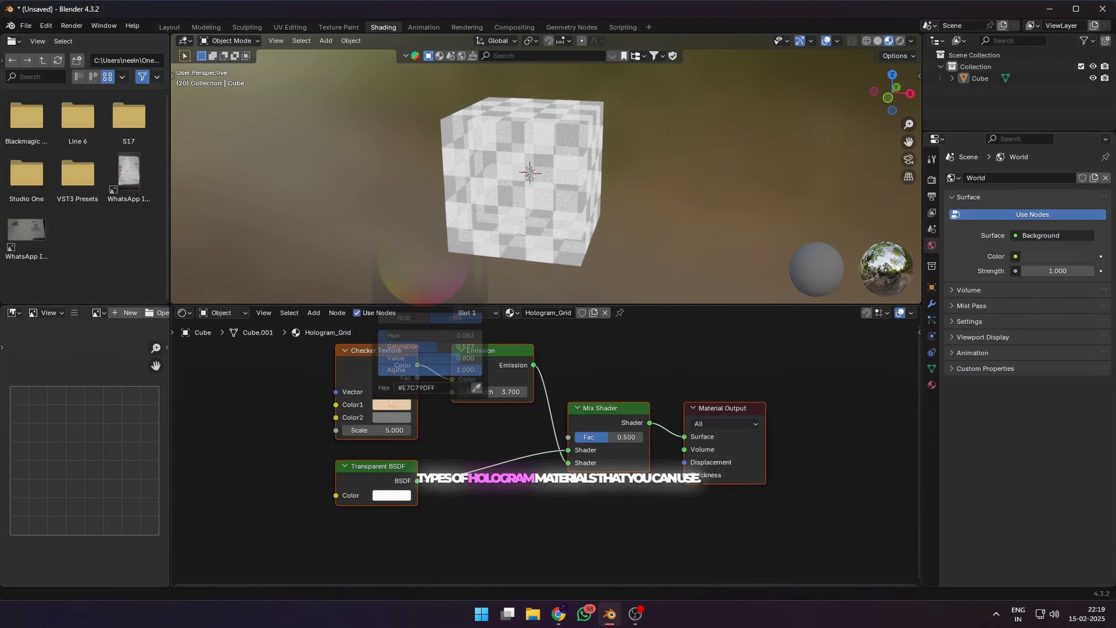
Change the Checker Texture's first colour to yellow in the Hologram_Grid material
click(391, 404)
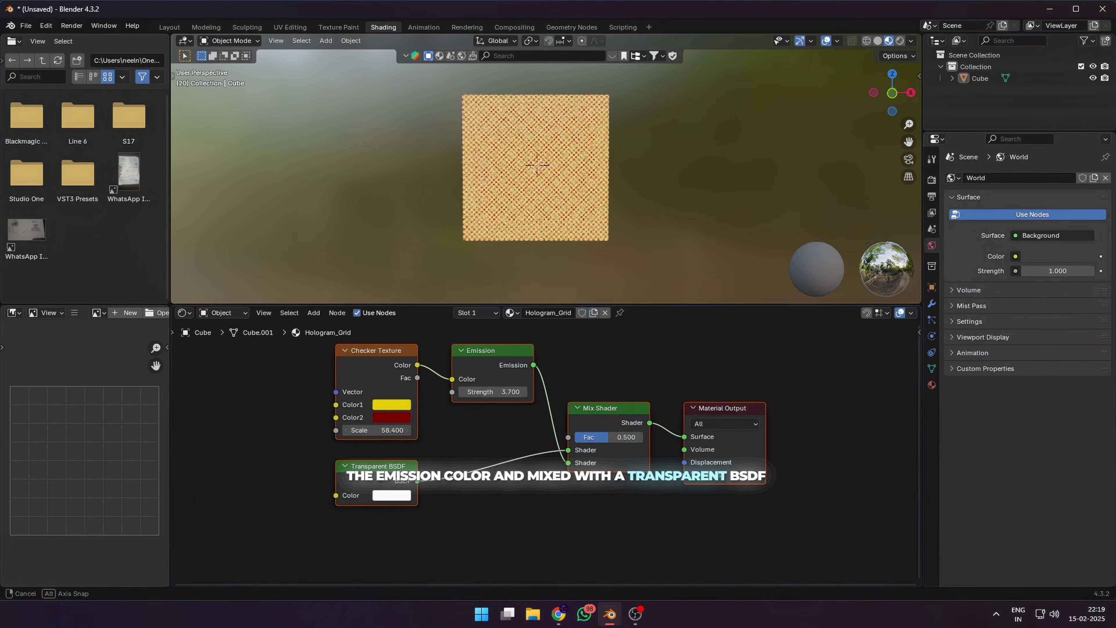
middle_drag(506, 198, 527, 230)
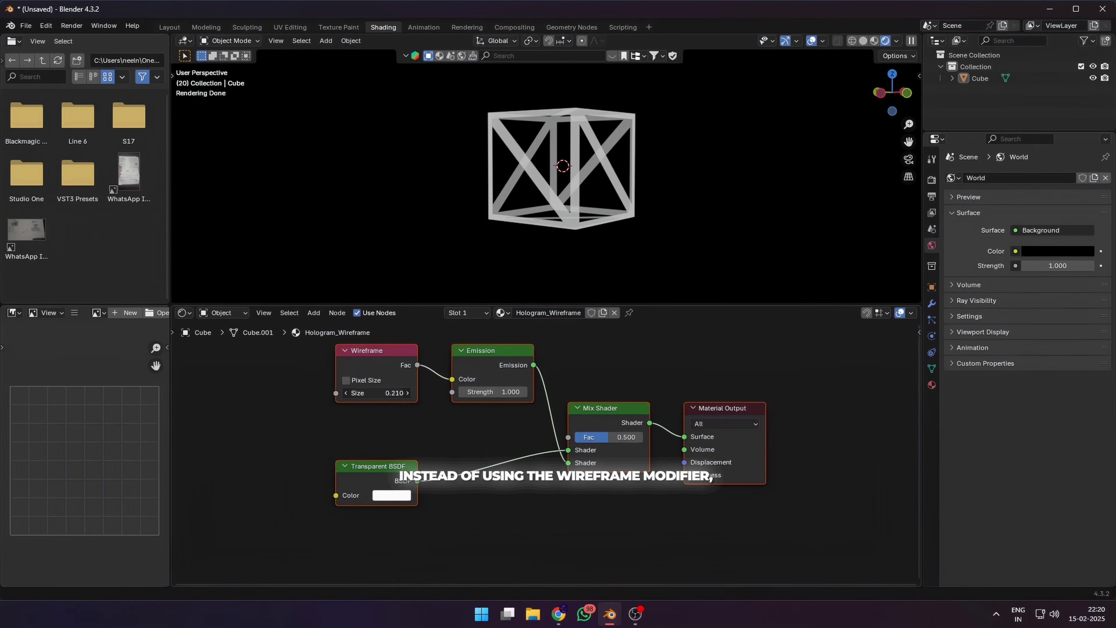
Reduce the Wireframe node's size to 0.010 in the Hologram_Wireframe material and select the cube
drag(377, 393, 352, 392)
click(510, 170)
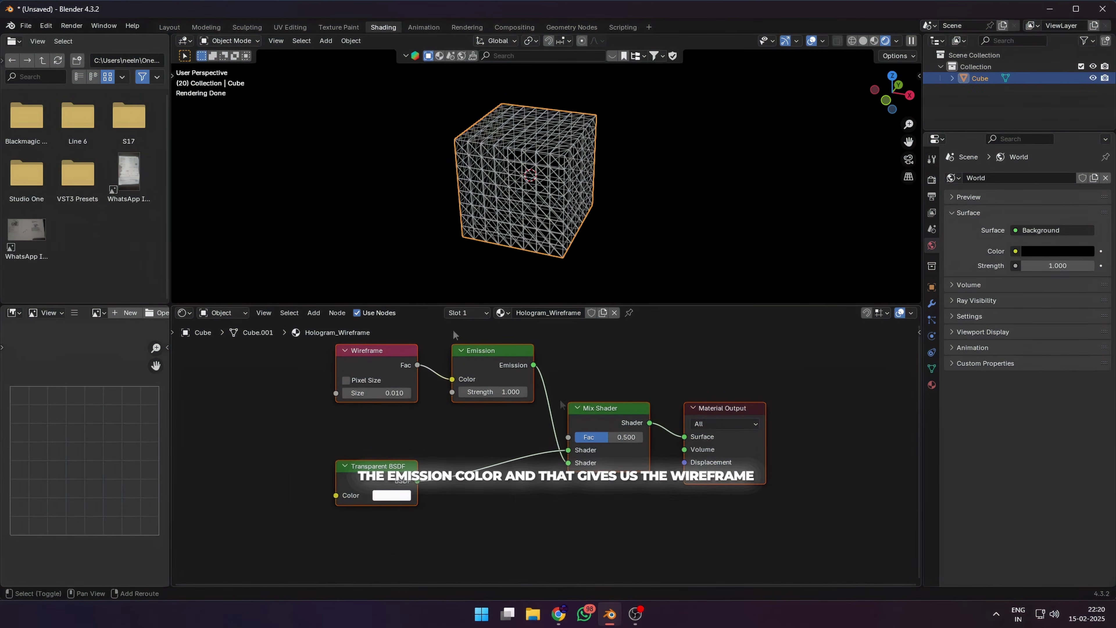
middle_drag(602, 207, 471, 66)
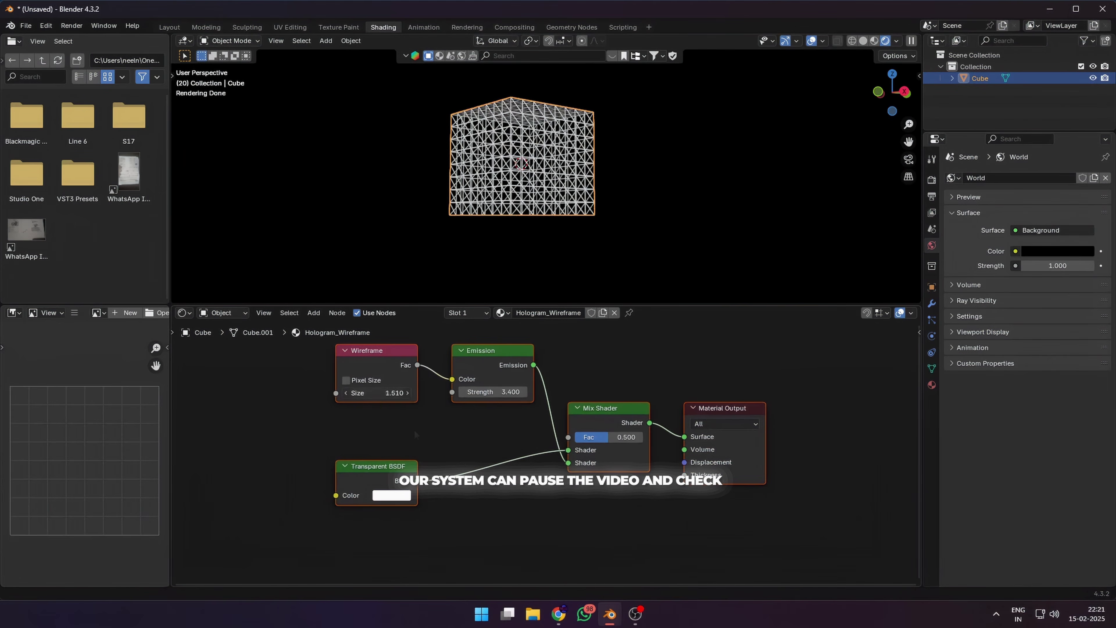
Try a larger Wireframe node size, undo the change, and toggle the node's Pixel Size option
drag(397, 392, 411, 392)
key(ctrl+z)
click(346, 380)
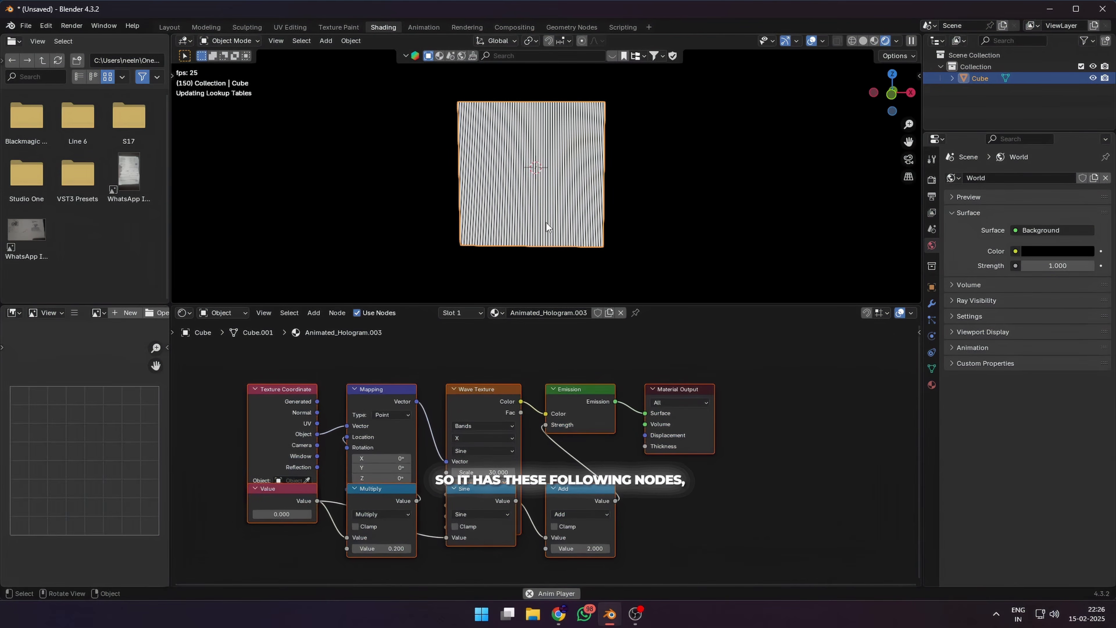
Move the Value node away from the Texture Coordinate node, set it to the expression #frame/10, and play the animation
key(space)
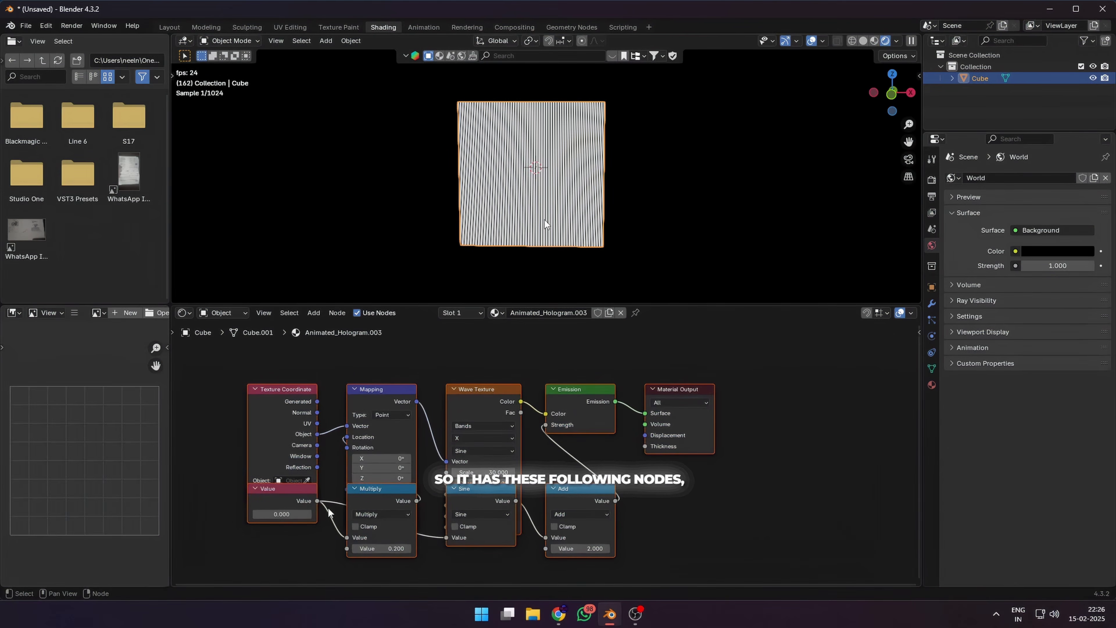
drag(284, 502, 317, 527)
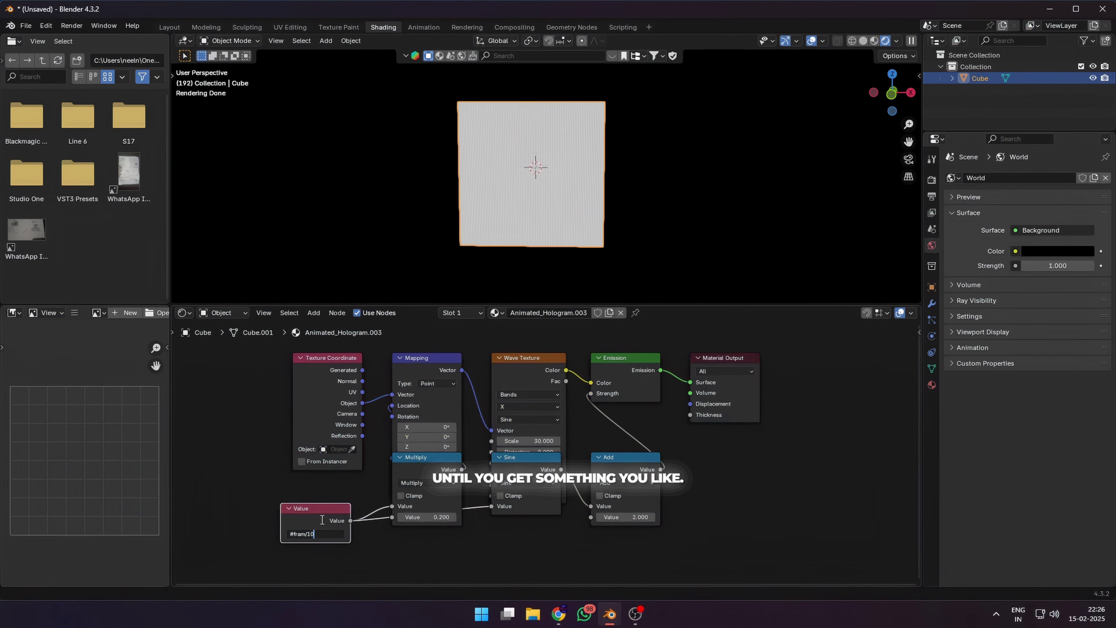
key(BackSpace)
key(BackSpace)
key(BackSpace)
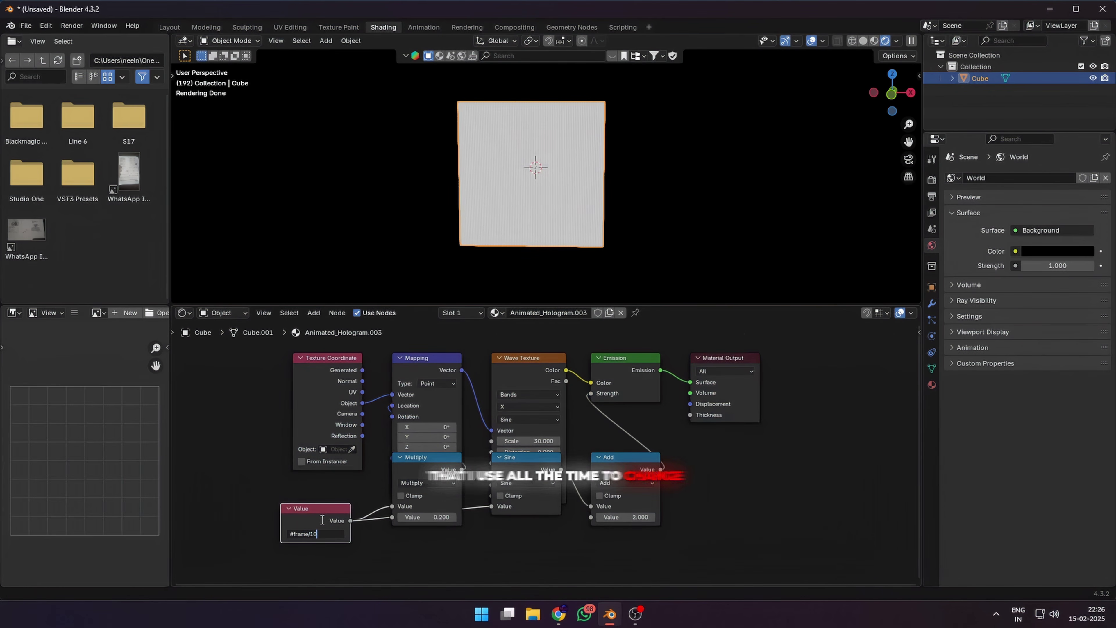
key(space)
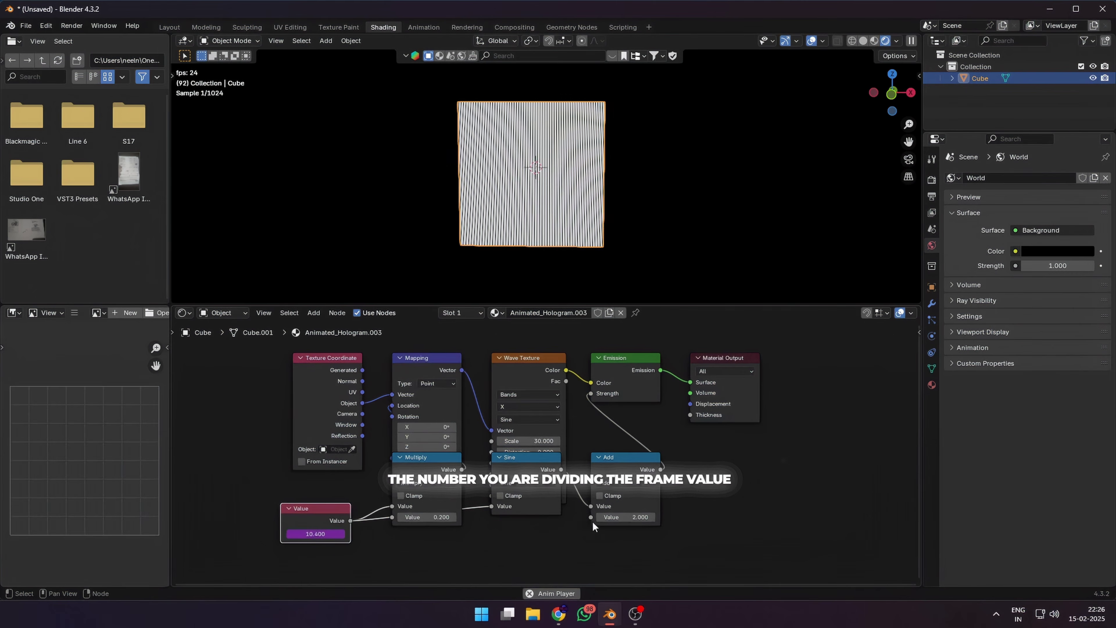
Move the Multiply, Sine and Add math nodes together below the Mapping and Wave Texture nodes
click(434, 467)
shift+click(530, 471)
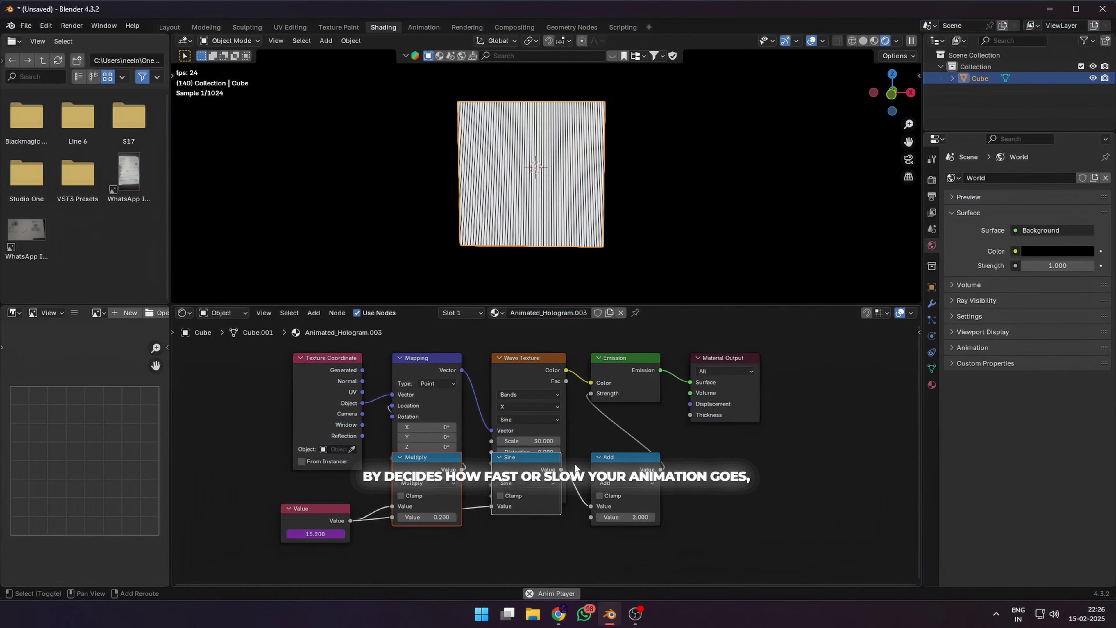
shift+click(610, 470)
drag(609, 467, 589, 533)
shift+middle_drag(683, 457, 690, 438)
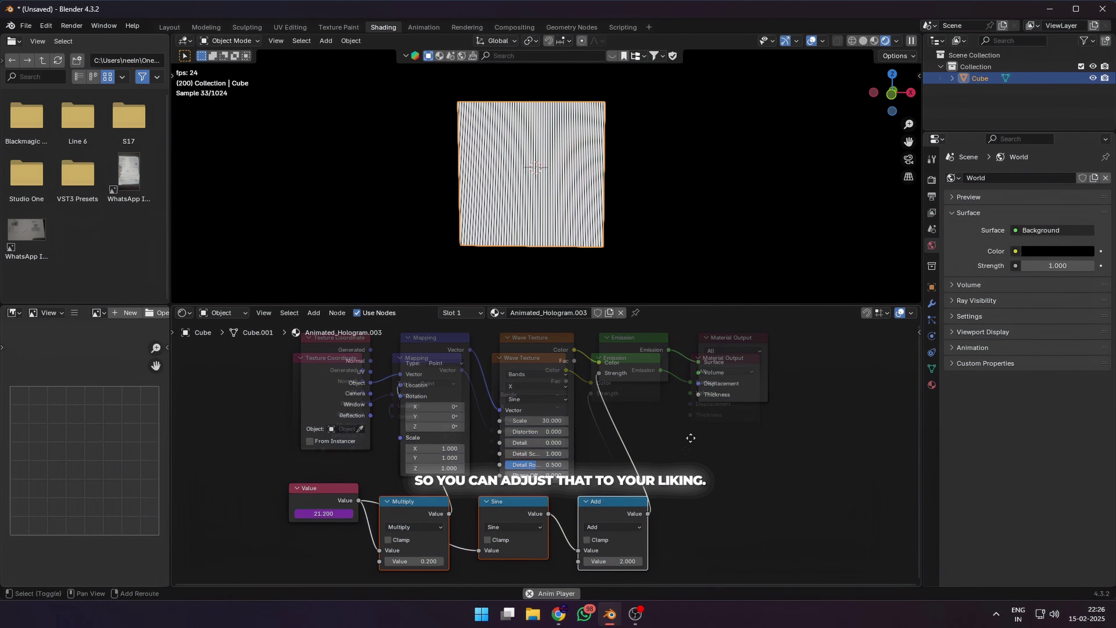
Change the Value node's driver expression to frame/1 and play the animation
double_click(307, 516)
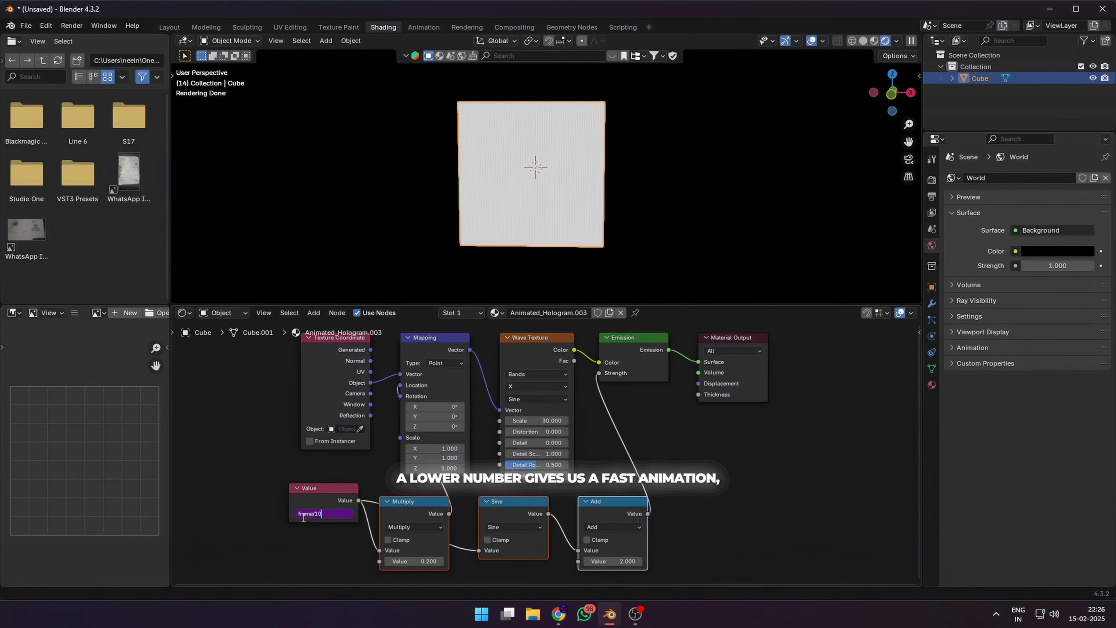
key(BackSpace)
key(Return)
key(space)
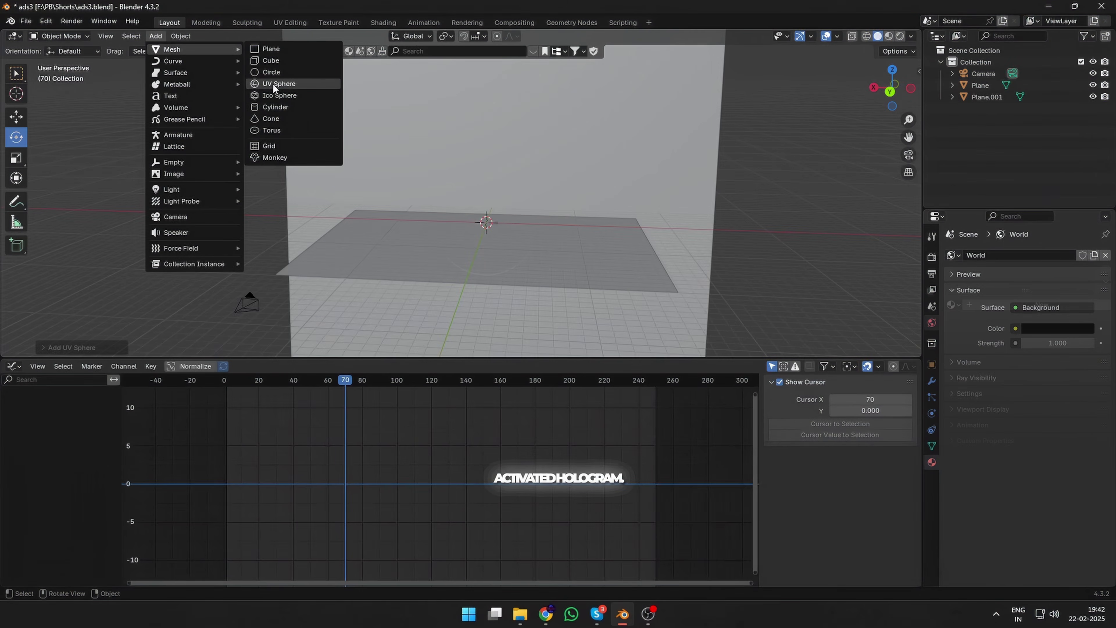
Add a UV sphere to the scene, scale it up, and raise it along Z above the floor plane
click(273, 86)
scroll(556, 177, up, 5)
shift+middle_drag(572, 244, 495, 181)
key(s)
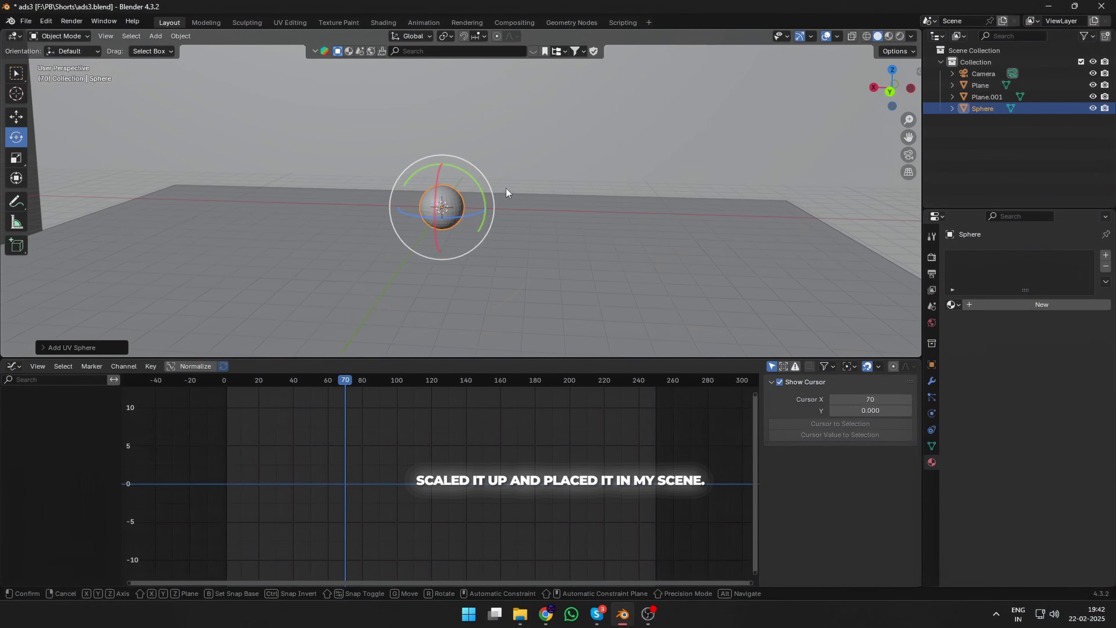
click(532, 272)
key(g)
key(z)
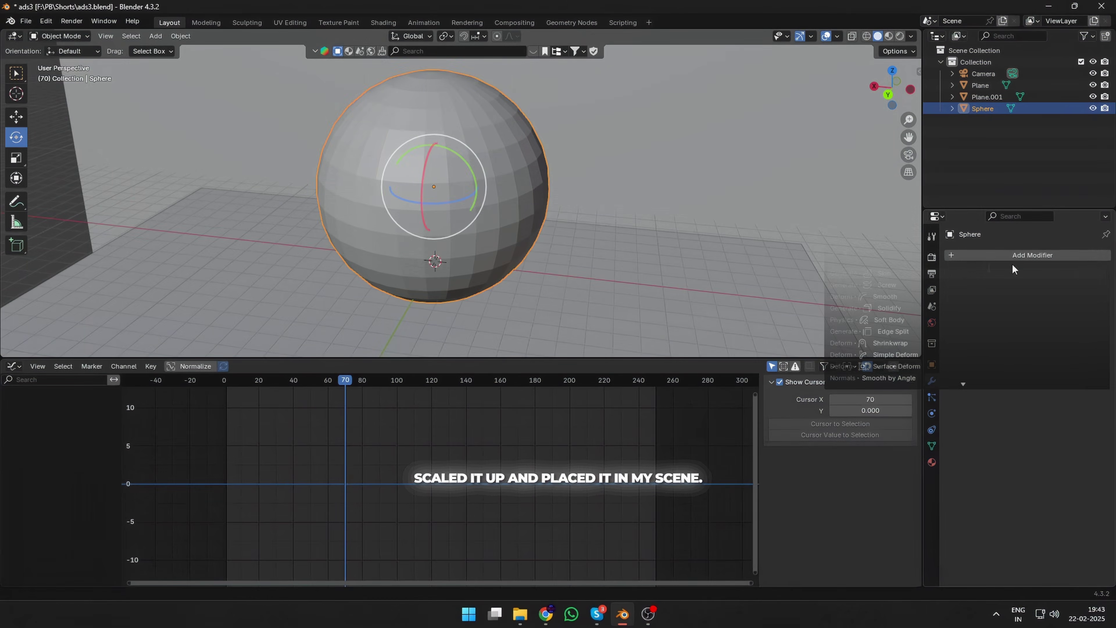
Add a Subdivision Surface modifier to the sphere and apply it
click(1011, 263)
text(su)
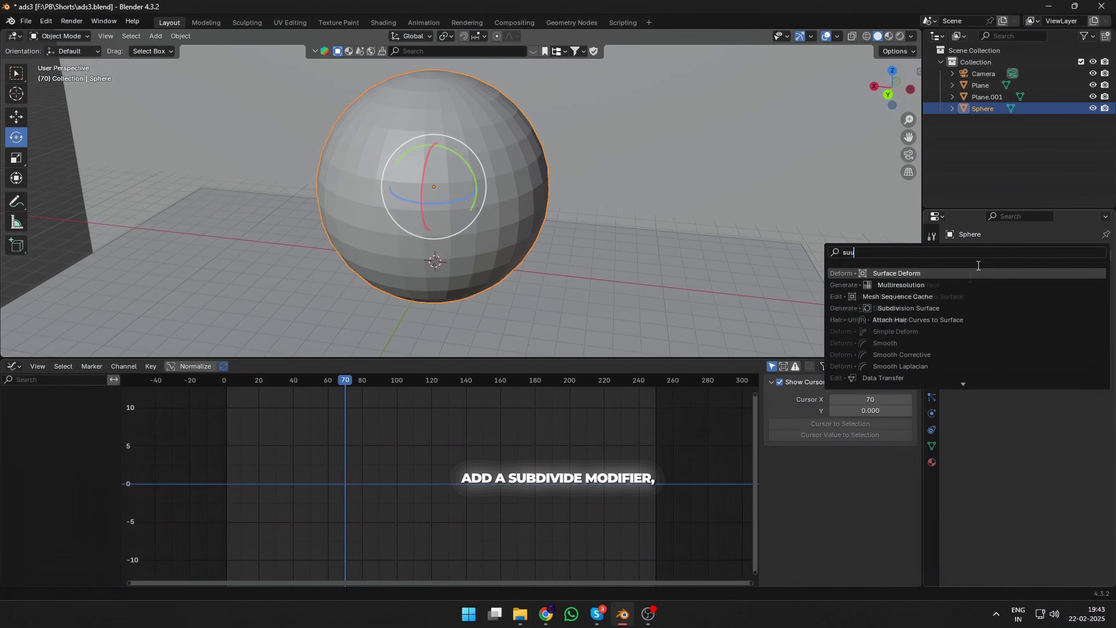
text(u)
key(BackSpace)
click(965, 285)
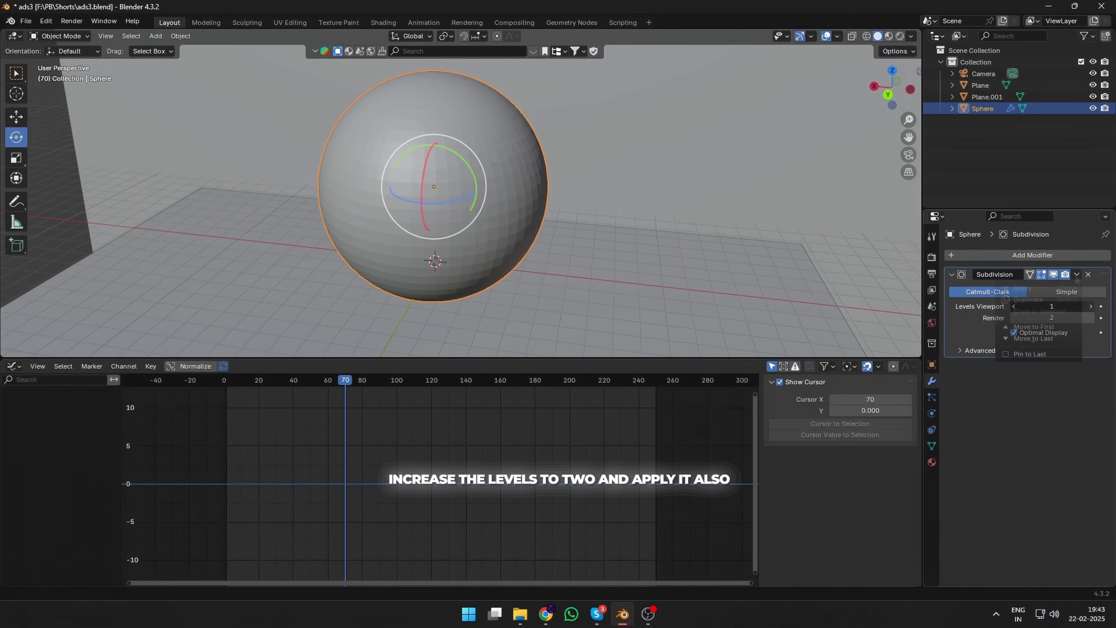
click(1022, 287)
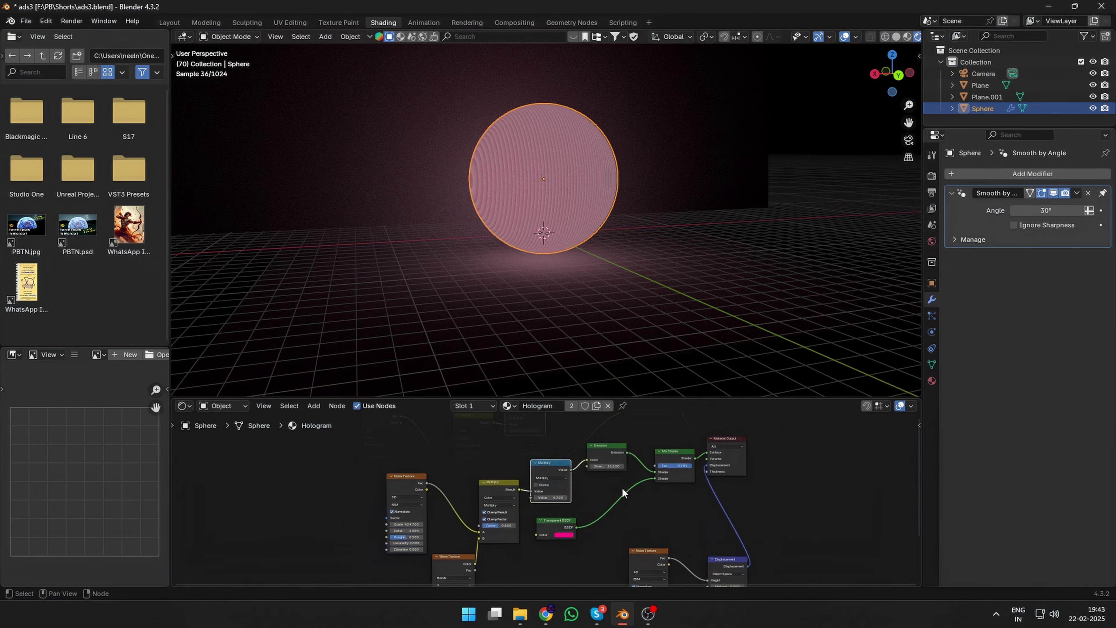
Insert a second Mix Shader between the first Mix Shader and the Material Output in the Hologram material
middle_drag(610, 517, 573, 499)
scroll(554, 495, down, 4)
key(shift+a)
click(555, 449)
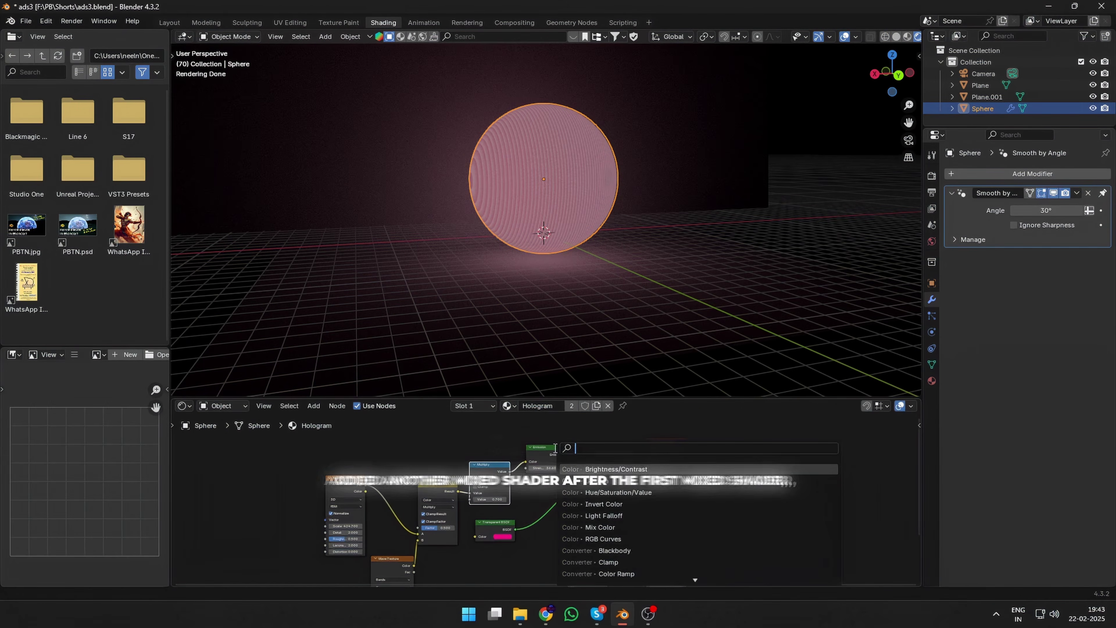
text(mix)
click(607, 492)
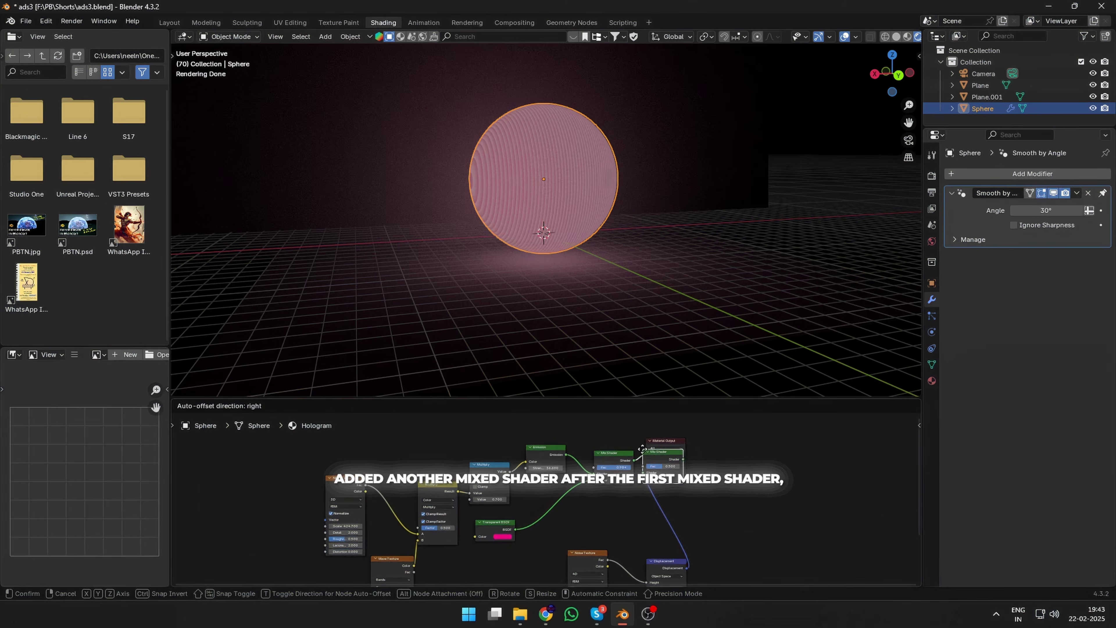
click(642, 449)
Add a Wireframe node and connect its Fac output to the second Shader input of the new Mix Shader
key(shift+a)
text(wire)
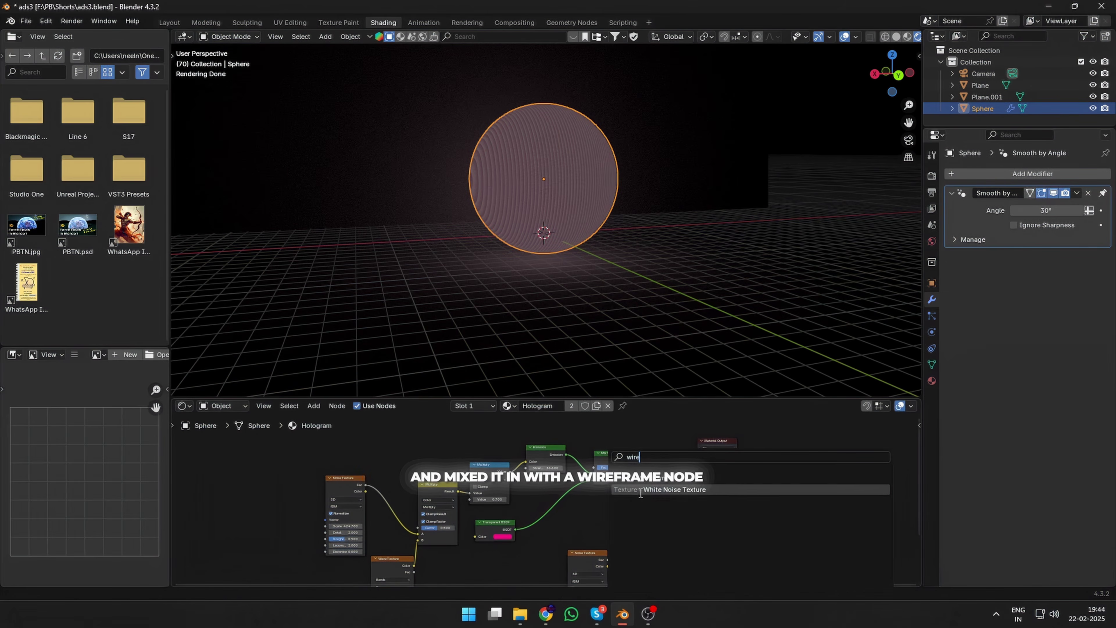
click(640, 490)
click(602, 507)
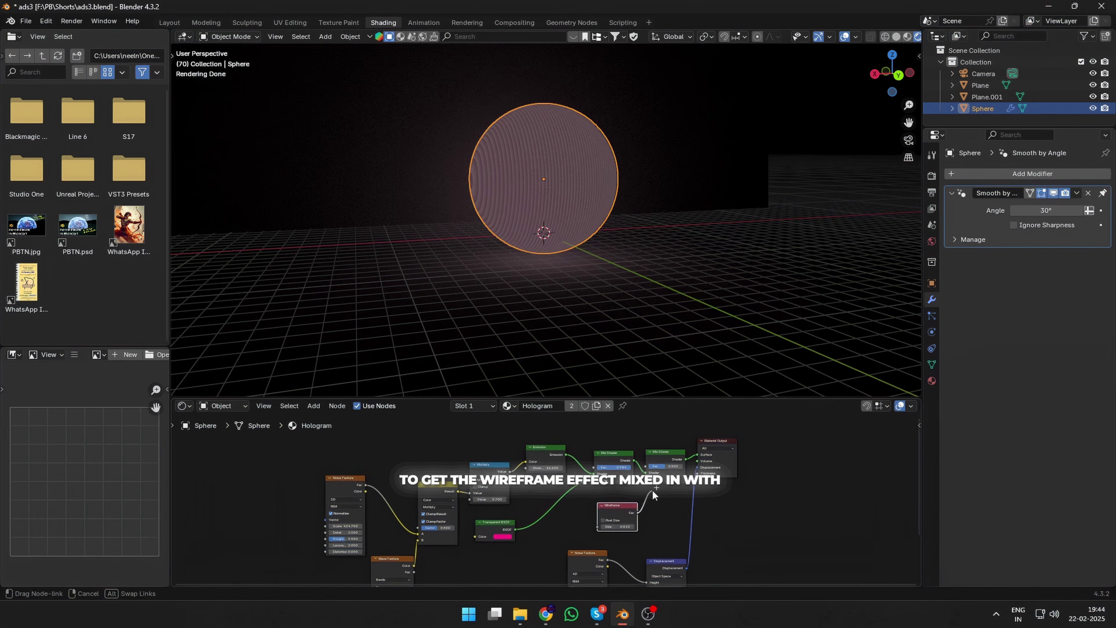
drag(653, 491, 642, 479)
scroll(656, 518, up, 1)
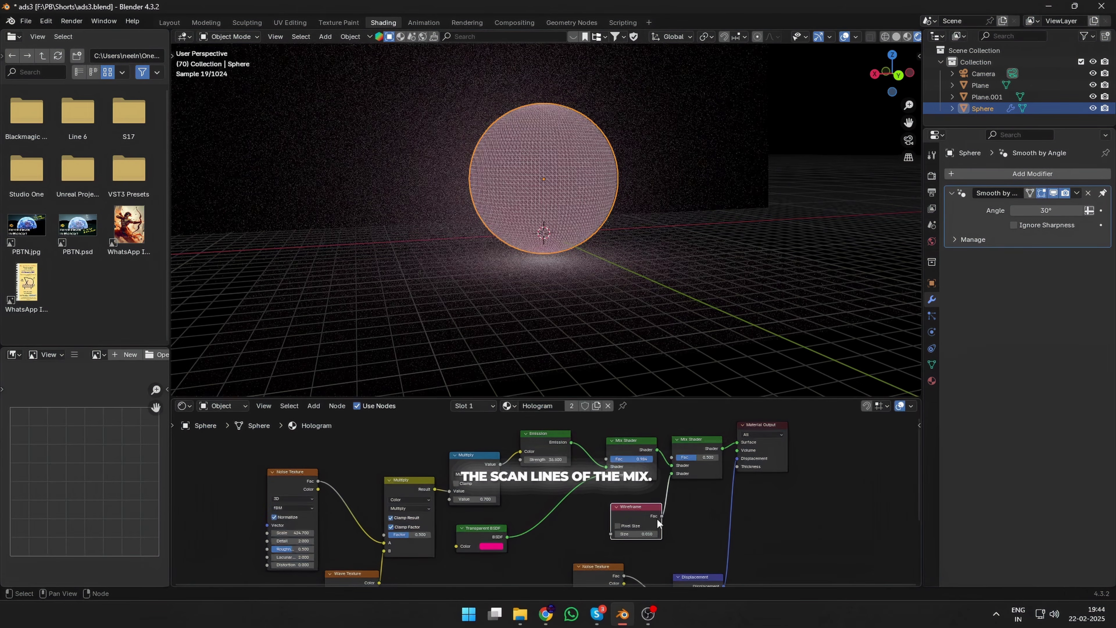
scroll(616, 272, up, 4)
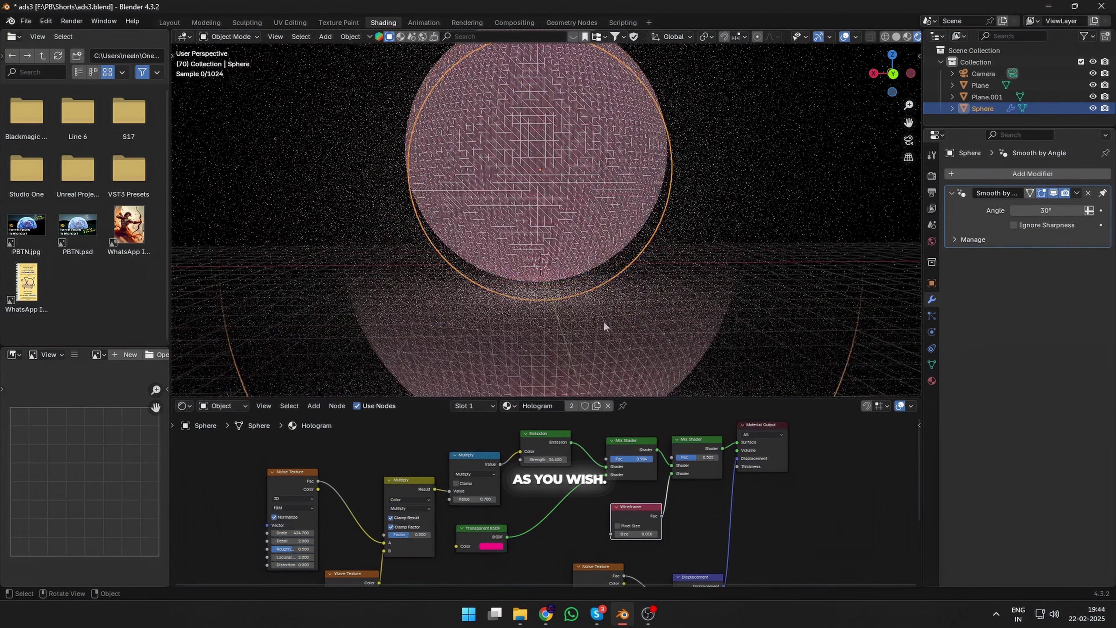
scroll(583, 268, down, 3)
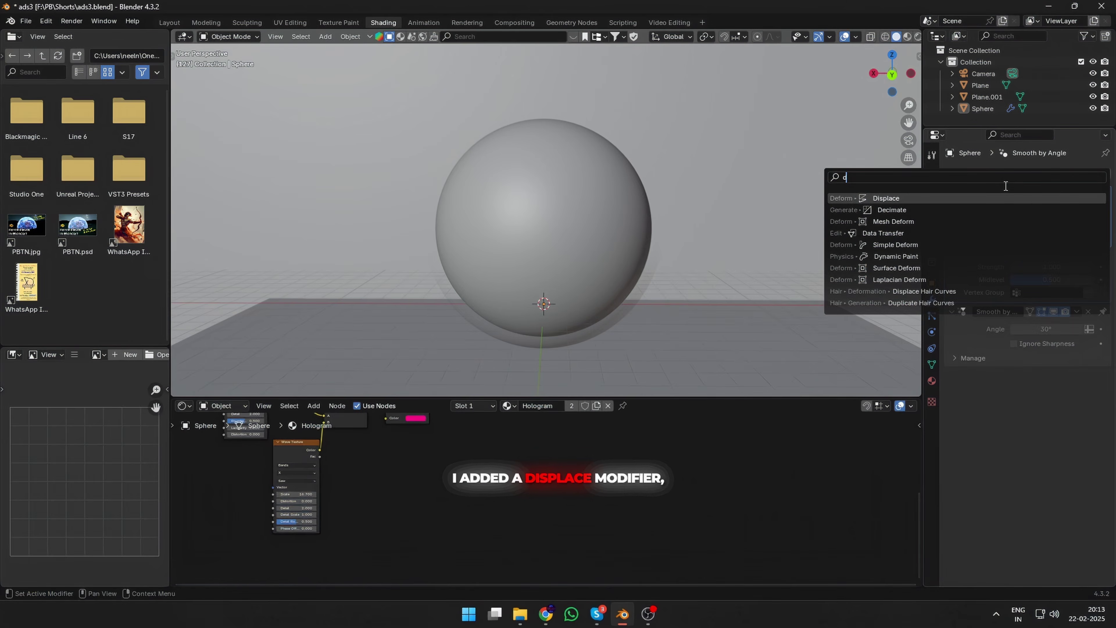
Add a Displace modifier with a new texture to the sphere and open that texture's settings
click(966, 202)
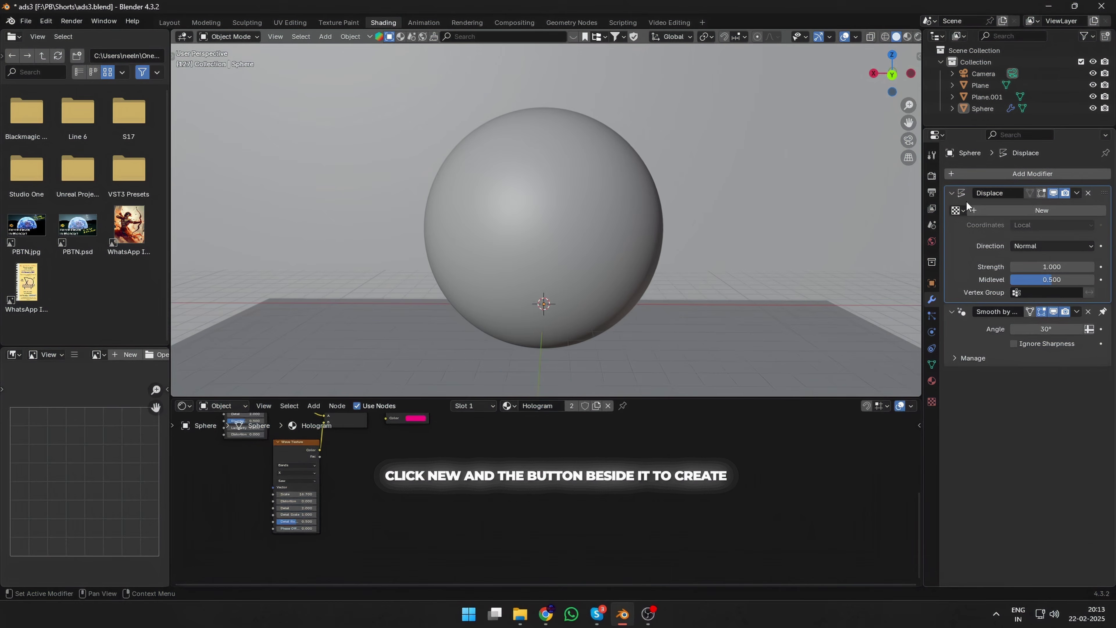
click(995, 206)
click(1101, 210)
Set the displacement texture's type to Distorted Noise, lower its distortion amount and adjust its size
click(1018, 209)
click(1014, 260)
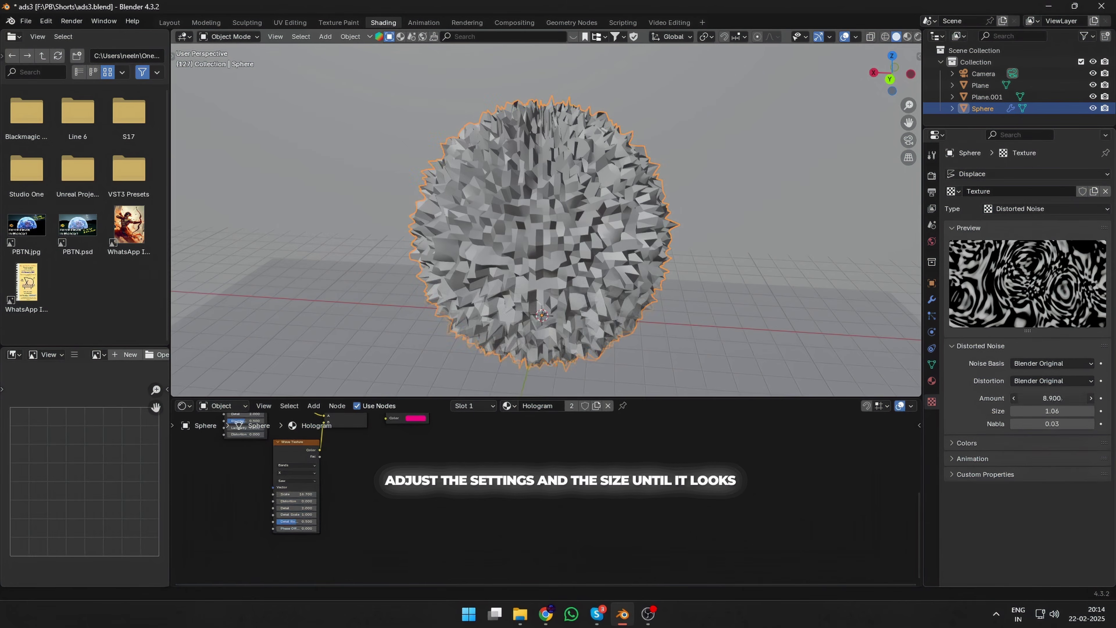
drag(1052, 398, 852, 399)
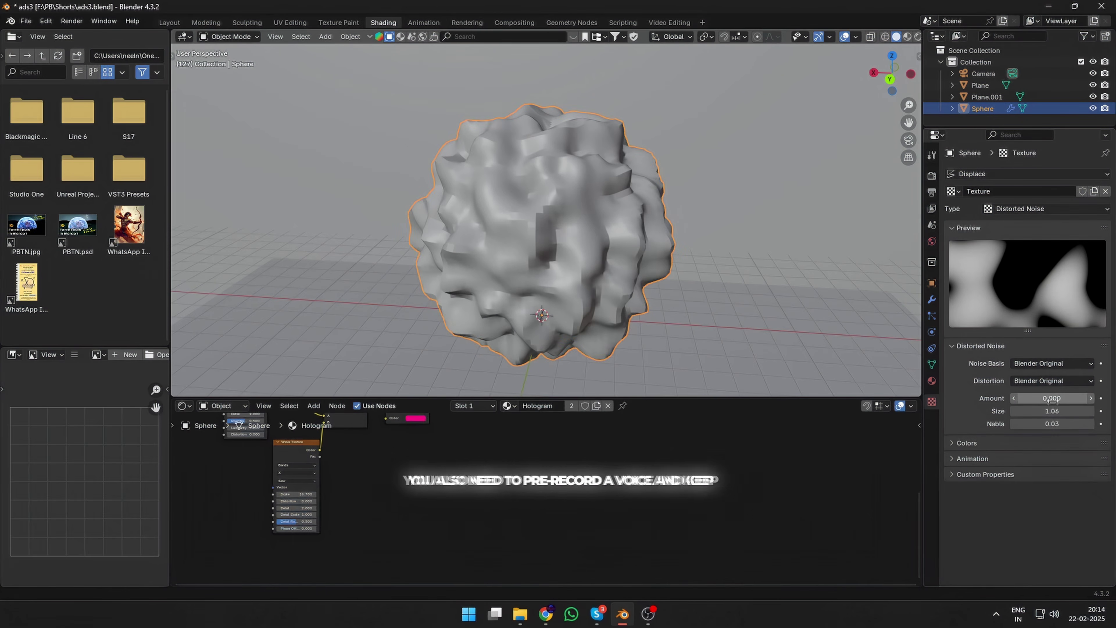
drag(1052, 410, 1054, 410)
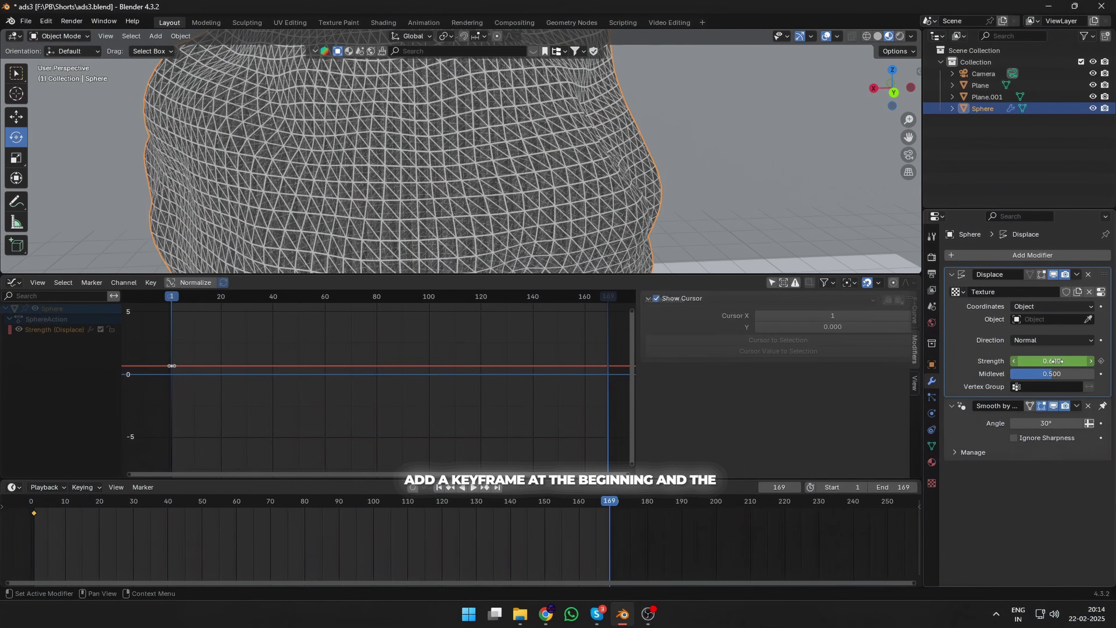
Keyframe the Displace modifier's strength at frame 169, select the strength keyframes, and return to frame 1
key(i)
drag(615, 400, 148, 354)
click(172, 302)
key(space)
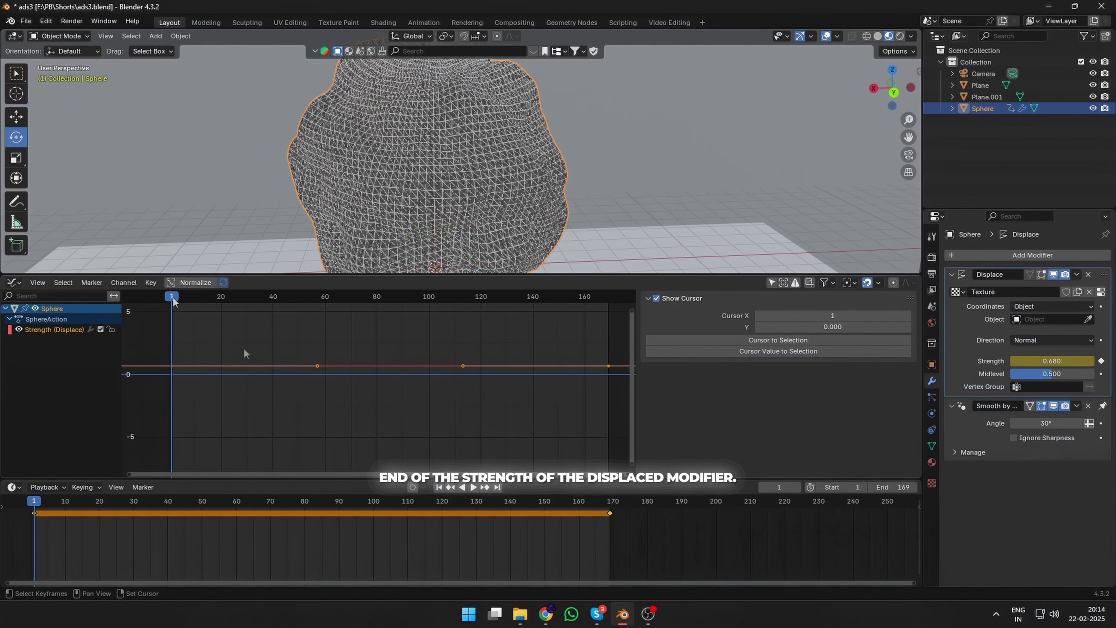
key(Escape)
Bake Hol_rec.wav into the Displace strength curve with Sound to Samples and play the animation
key(F3)
click(277, 373)
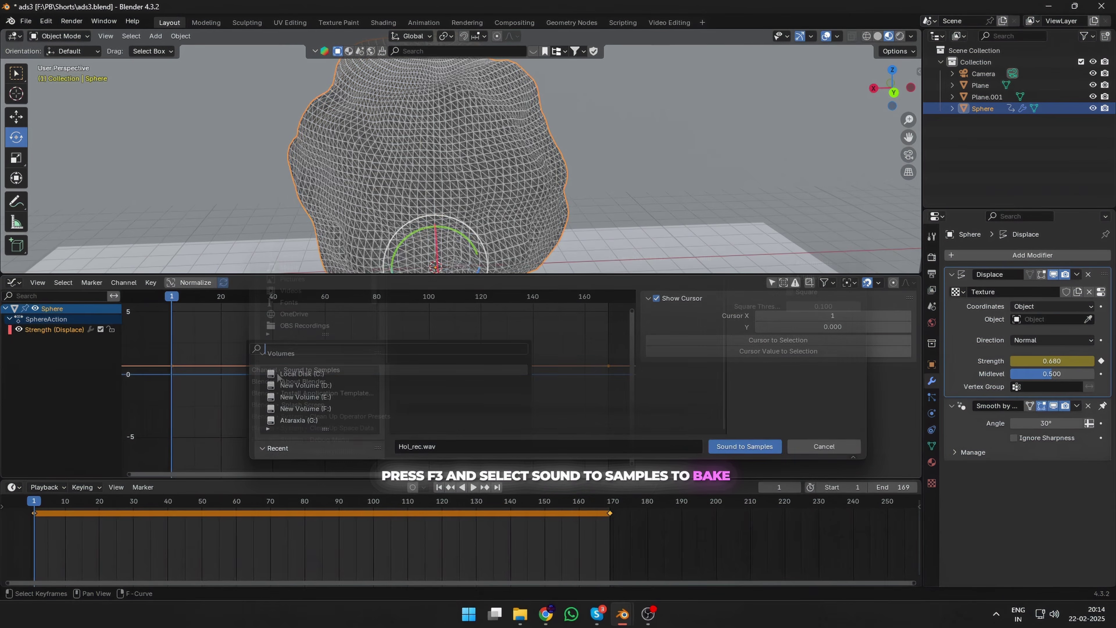
double_click(426, 203)
key(space)
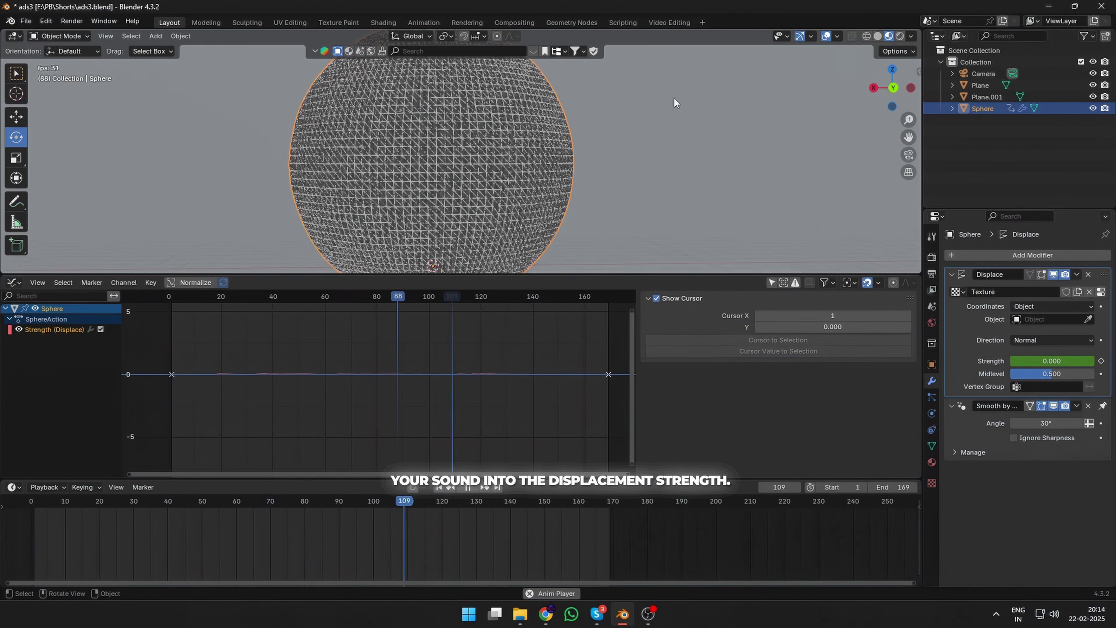
Switch the viewport to solid shading and stop the animation playback with the whole sphere in view
click(877, 36)
scroll(777, 164, down, 4)
key(space)
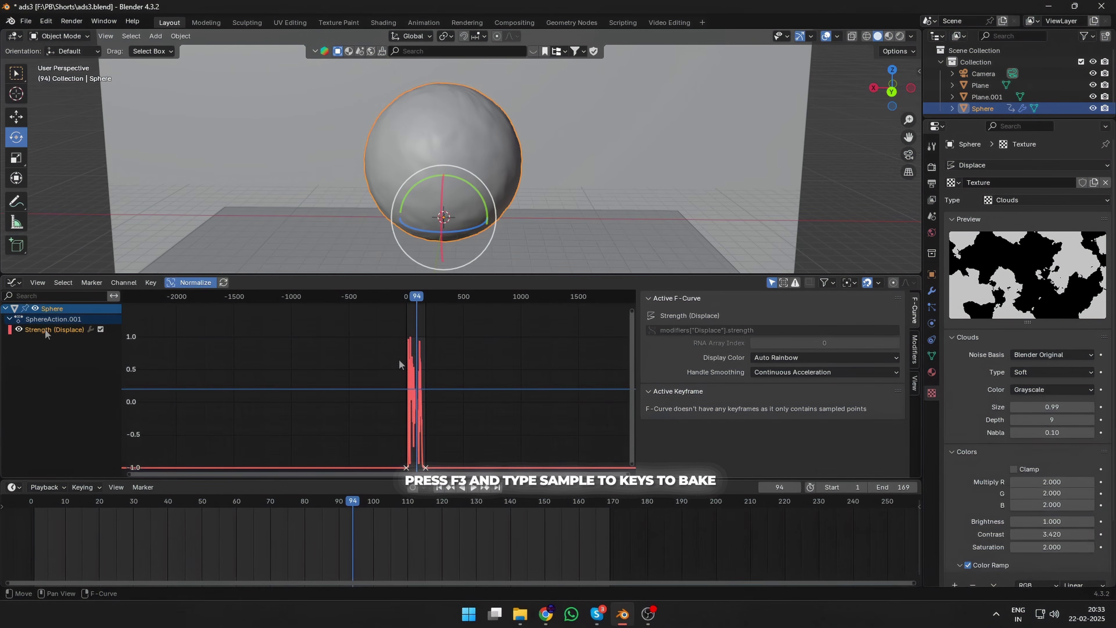
Convert the Displace strength samples to keyframes with Samples to Keys and select all keys except the flat ones at the curve's start and end
key(F3)
click(440, 380)
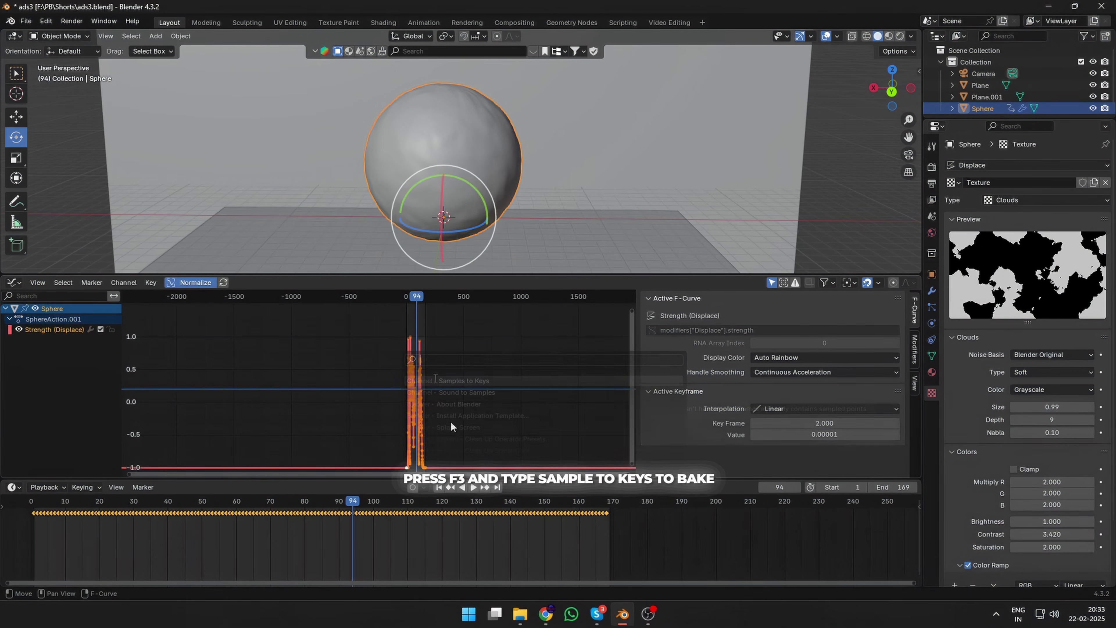
middle_drag(452, 423, 380, 294)
scroll(455, 372, up, 6)
scroll(367, 373, up, 6)
drag(286, 381, 314, 407)
click(476, 392)
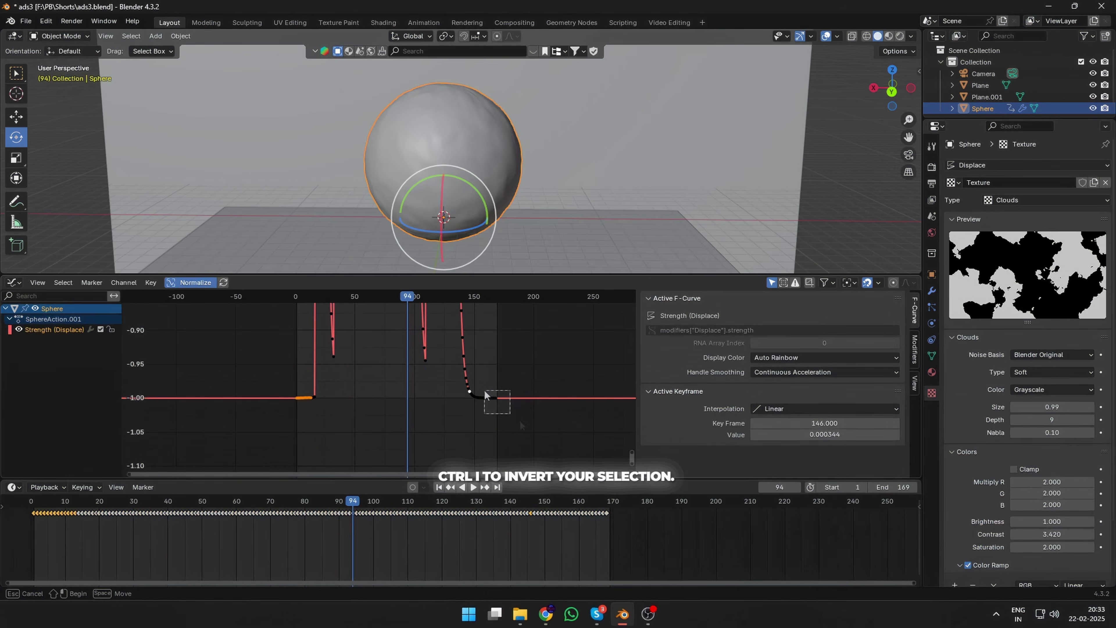
drag(510, 414, 478, 389)
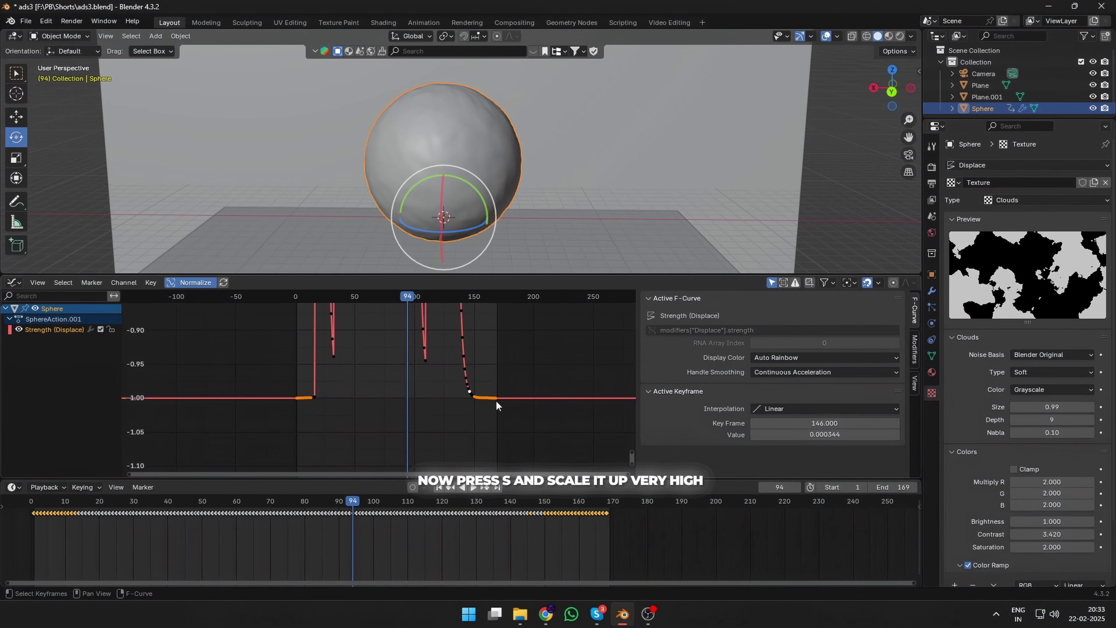
key(ctrl+i)
Scale the selected strength keyframes up strongly along the Y axis to amplify the sphere's displacement
scroll(454, 401, down, 20)
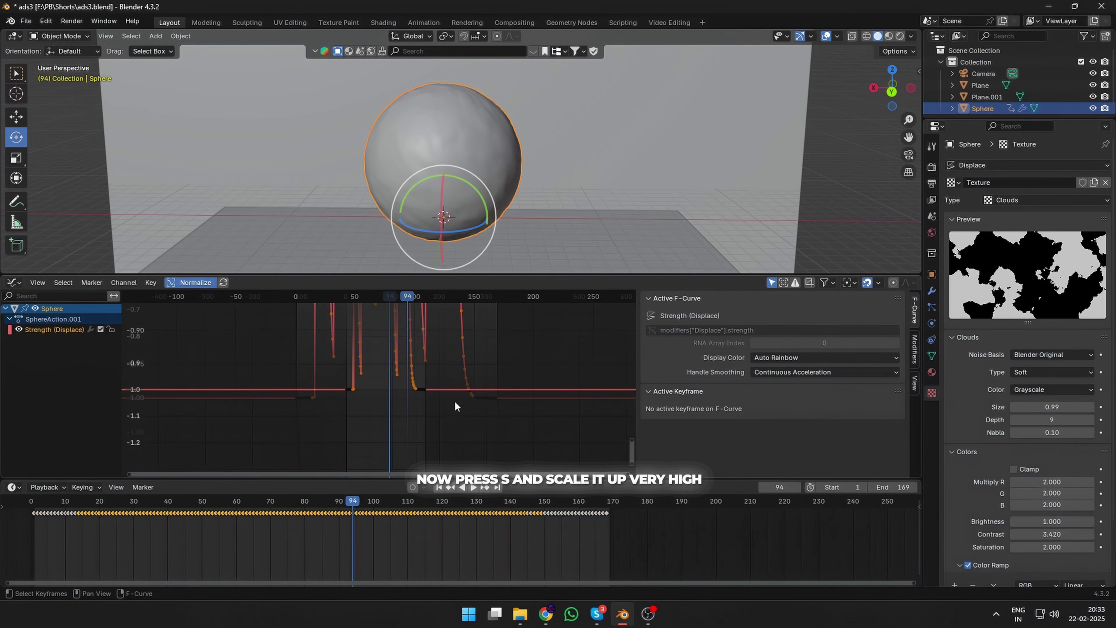
middle_drag(444, 389, 457, 452)
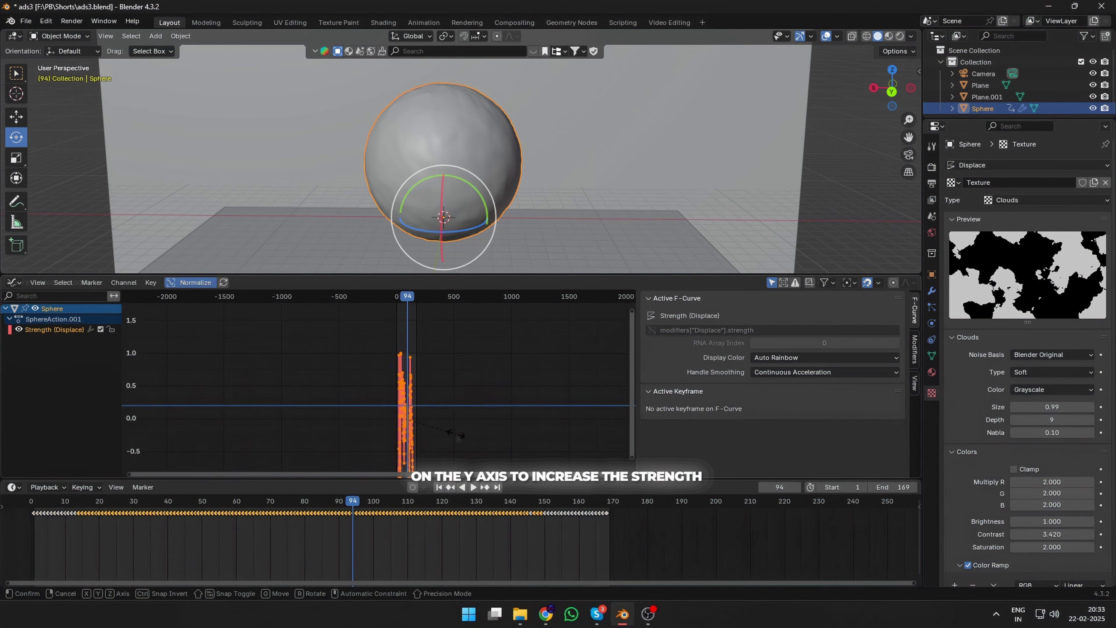
key(y)
click(509, 390)
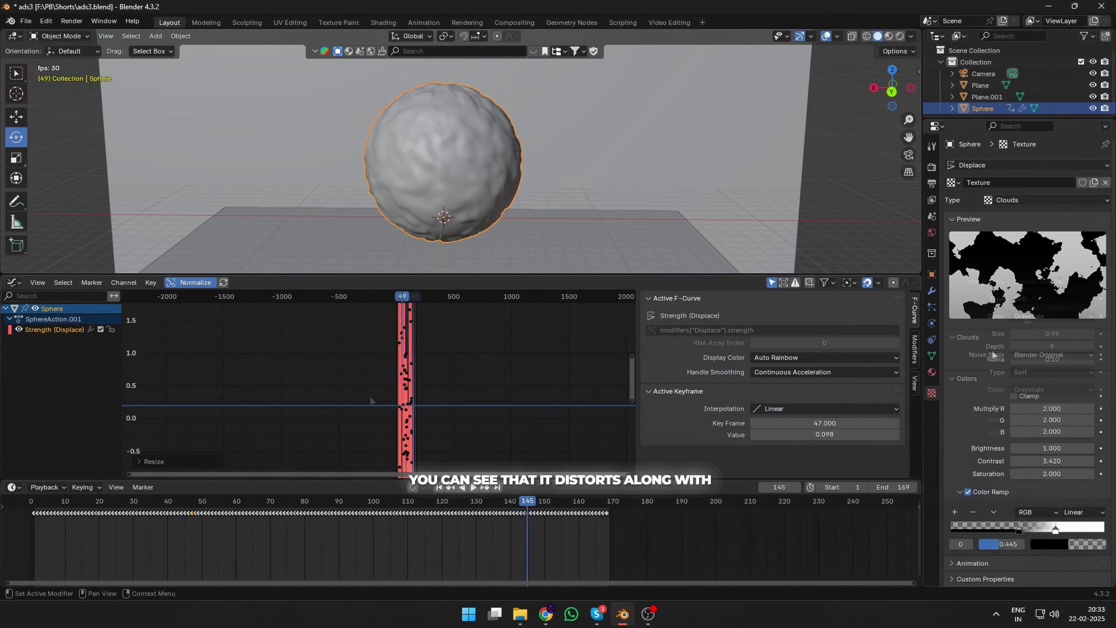
Lower the size of the sphere's Clouds displacement texture
drag(1052, 334, 1033, 333)
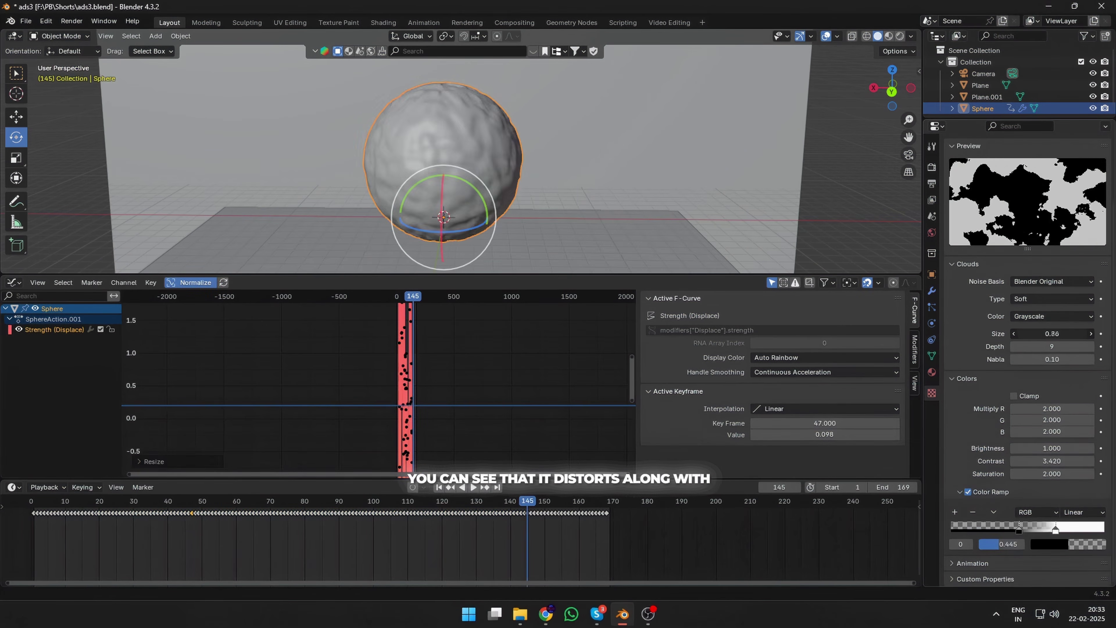